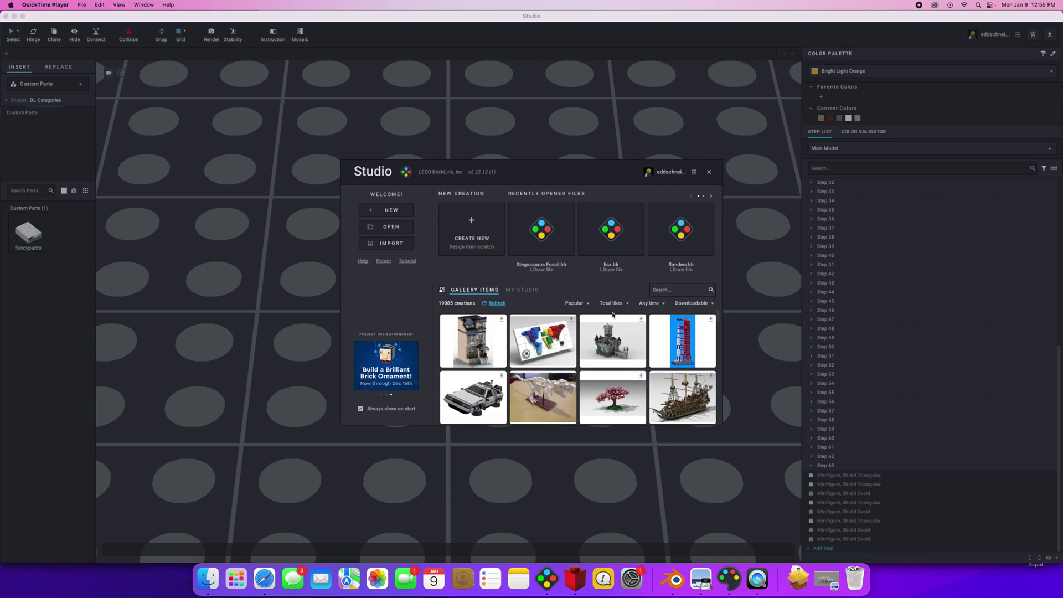
Search the Studio creation gallery for 'fossil'
left_click(543, 398)
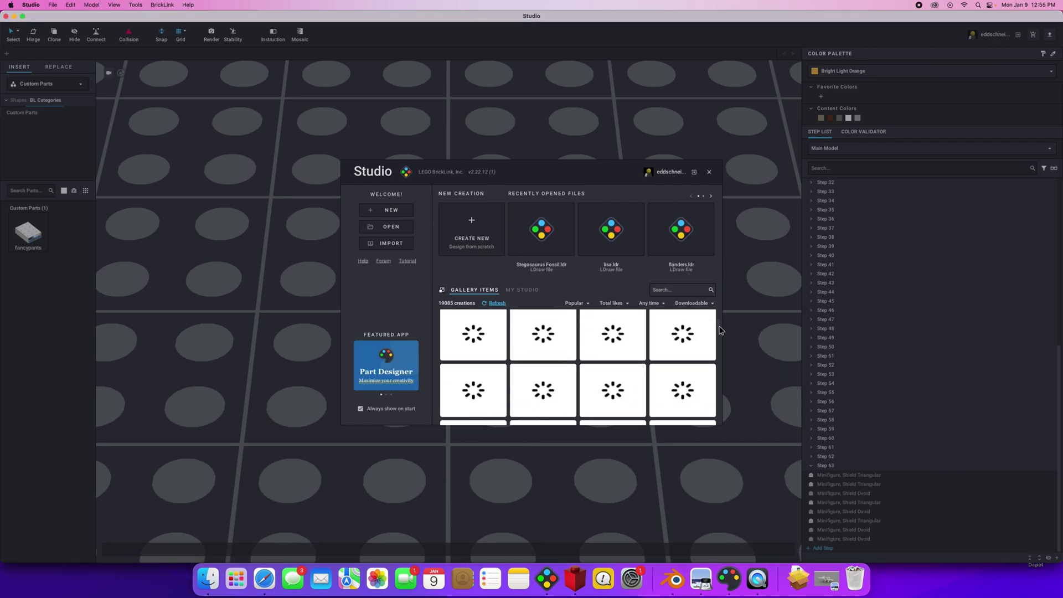
scroll(721, 322, "down", 2)
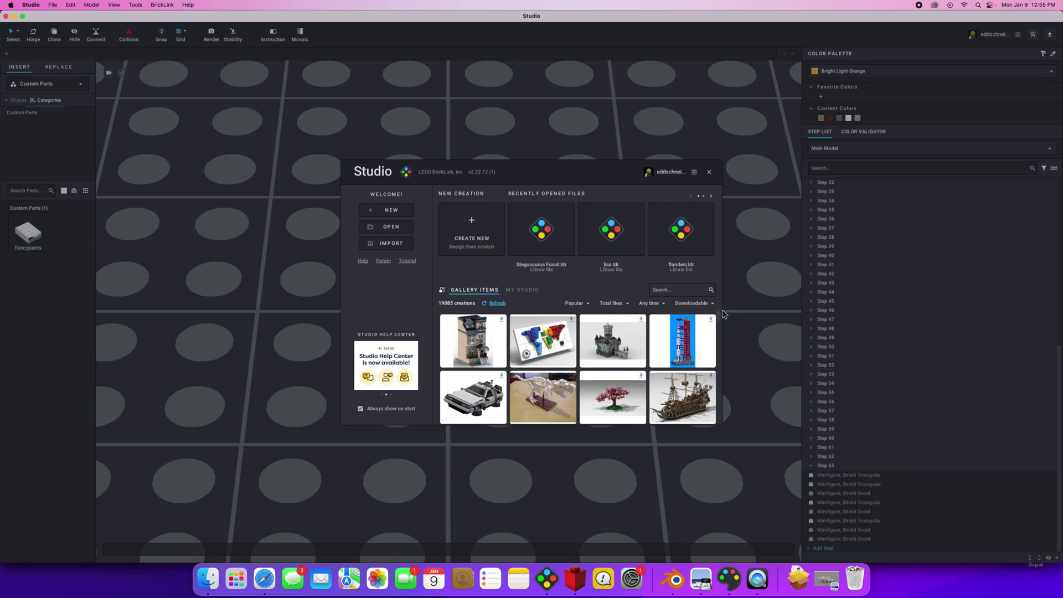
mouse_move(681, 359)
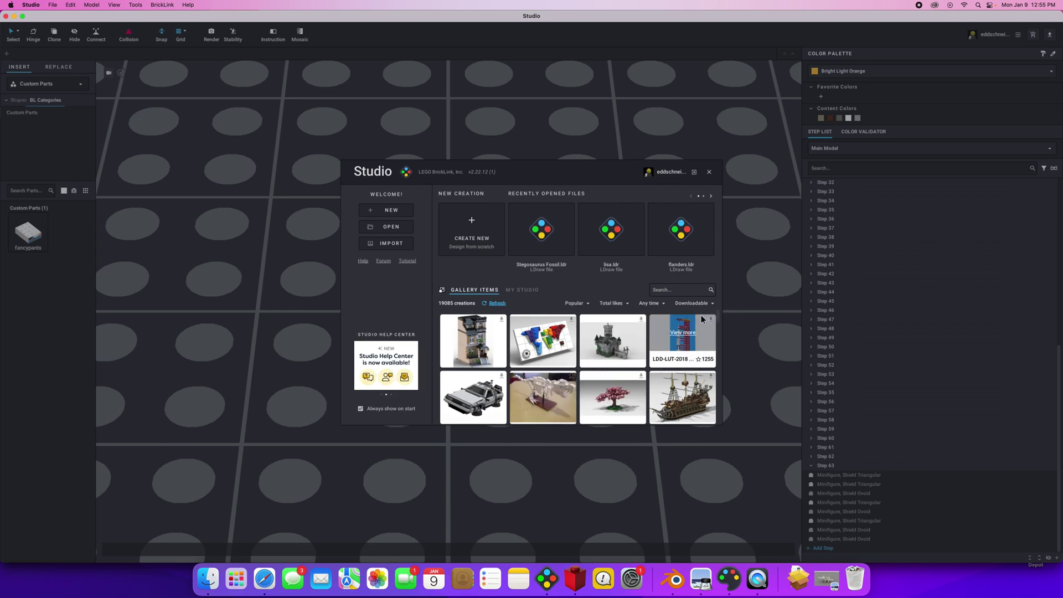
left_click(669, 288)
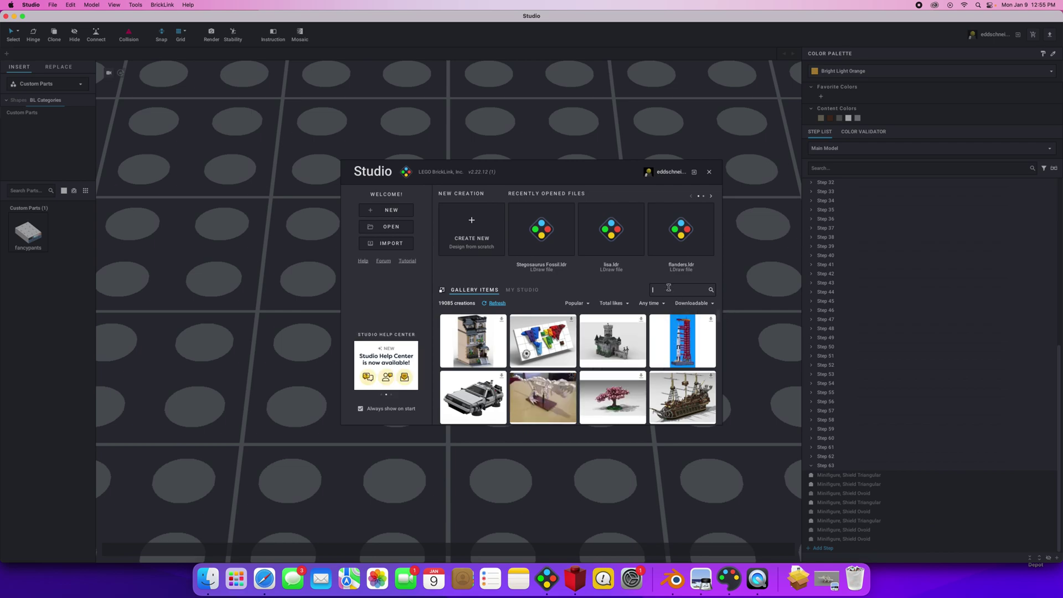
type("fossil")
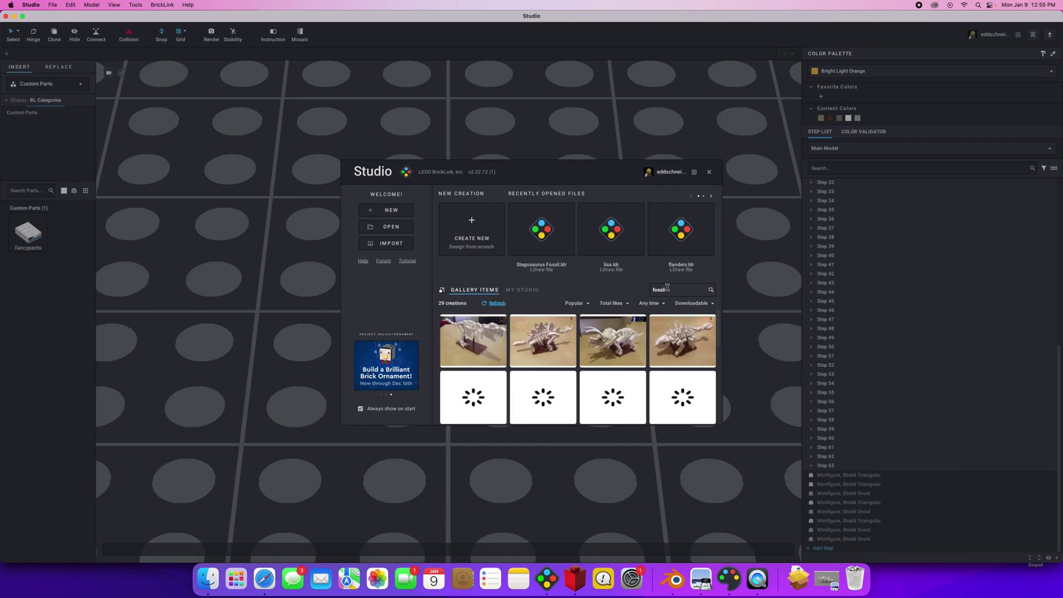
Open the Parasaur Fossil creation's details, showing 140 parts, 54 lots and 6 colors
mouse_move(654, 339)
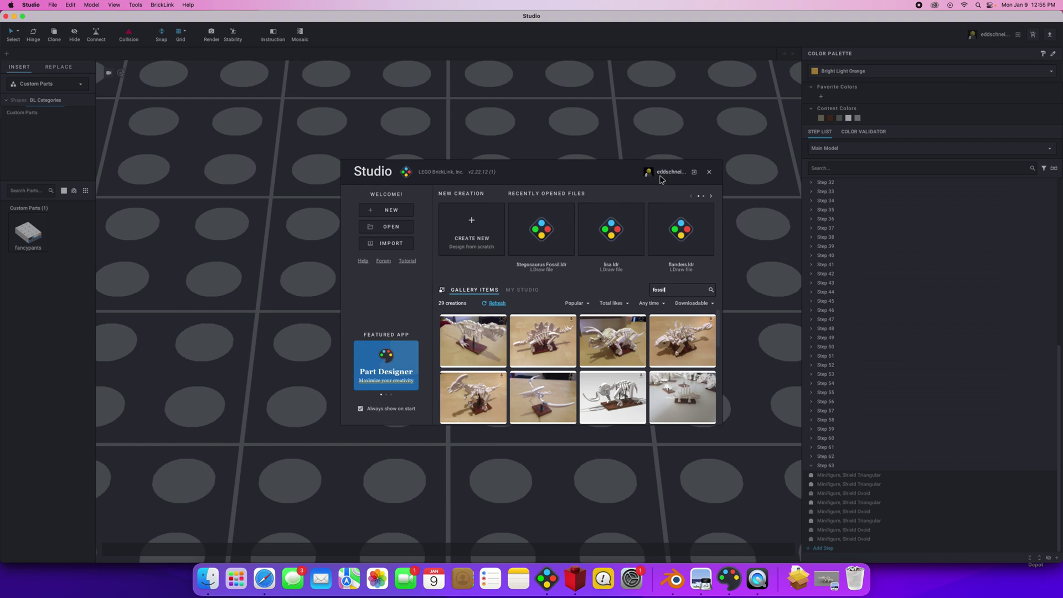
mouse_move(619, 382)
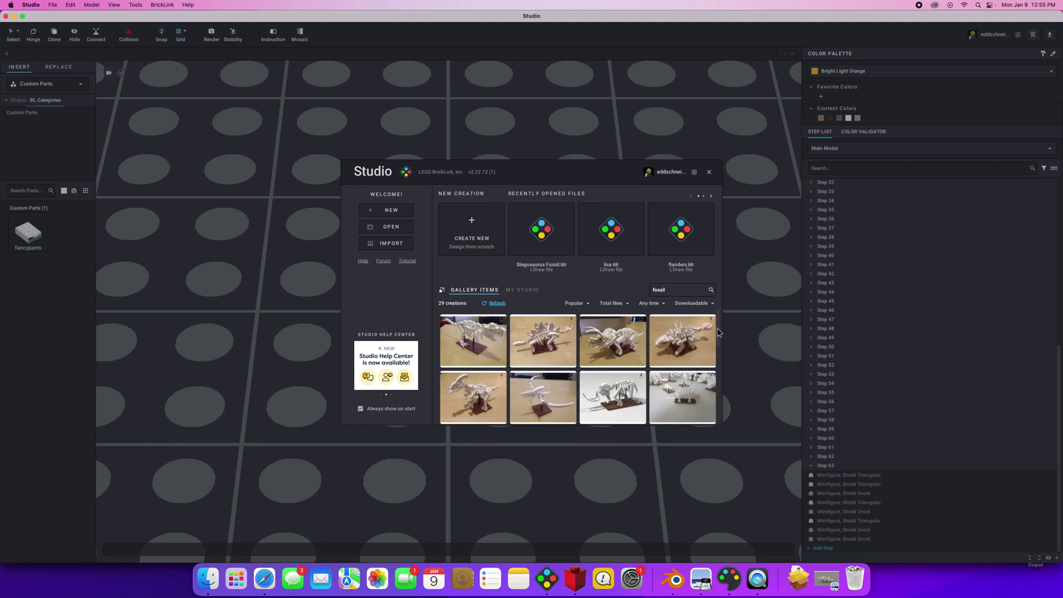
mouse_move(716, 328)
left_mouse_down()
mouse_move(714, 413)
mouse_move(711, 324)
left_mouse_up()
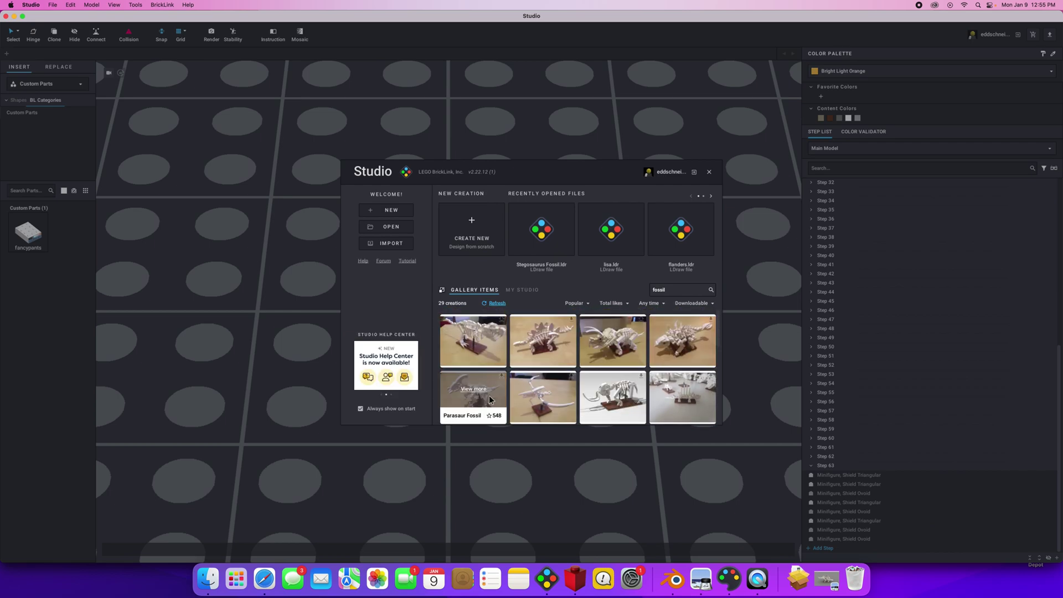
left_click(451, 399)
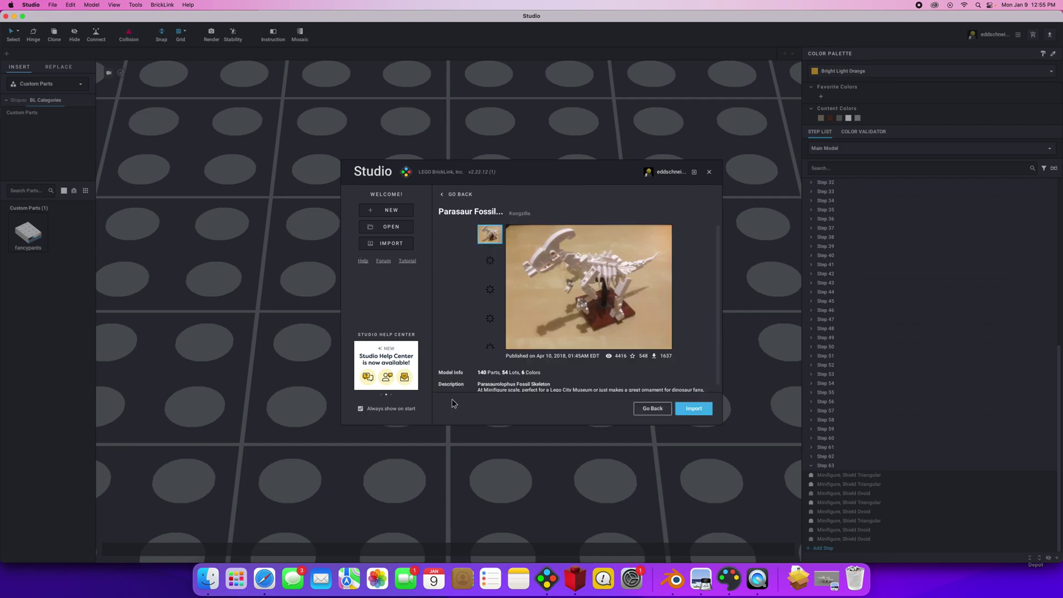
Import the Parasaur Fossil model and orbit around it to view the other side
left_click(693, 408)
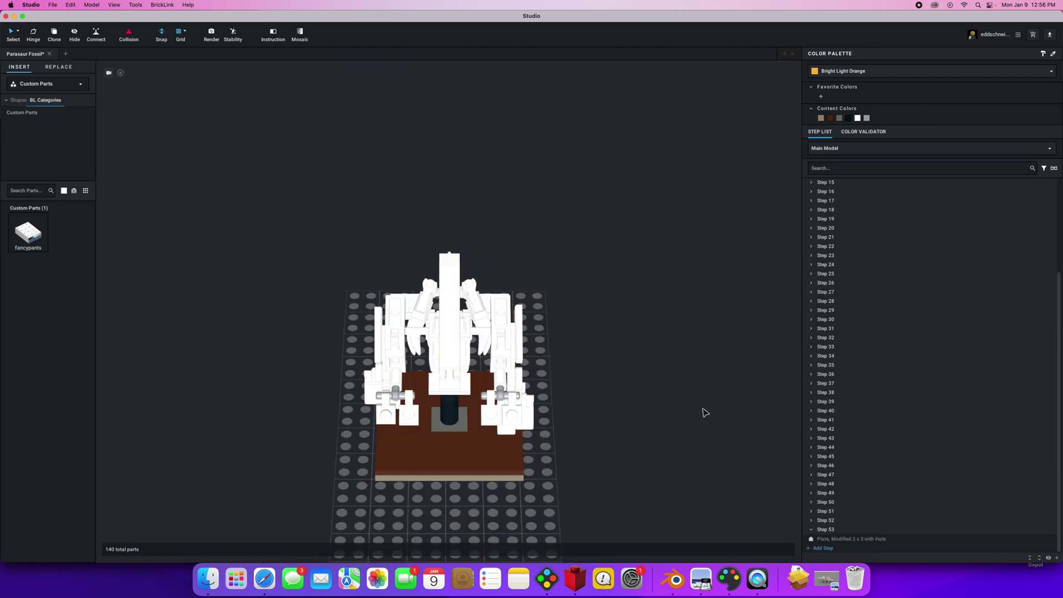
left_click(536, 347)
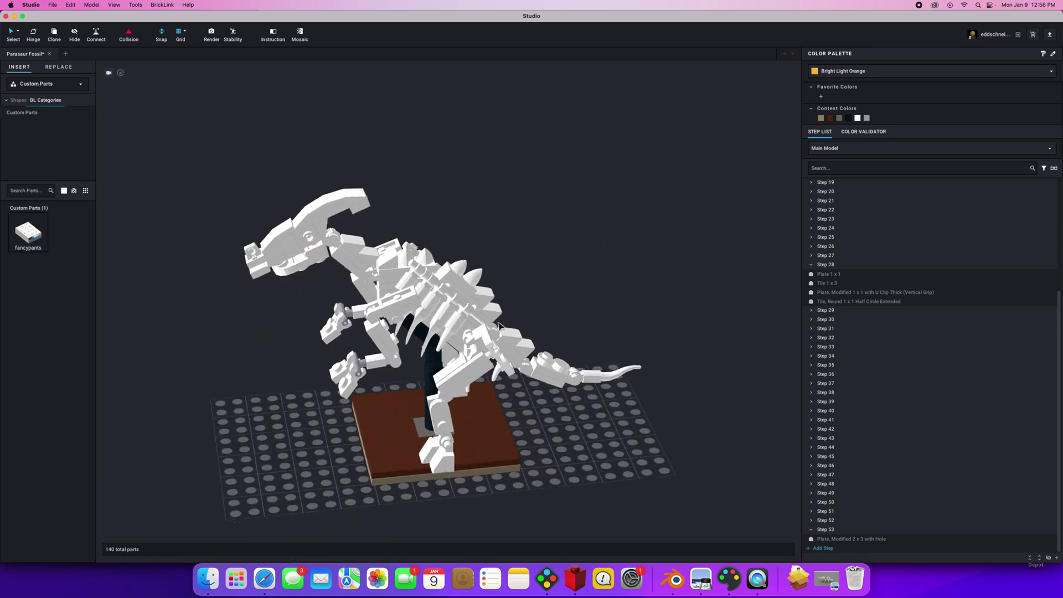
right_click_drag(496, 319, 430, 374)
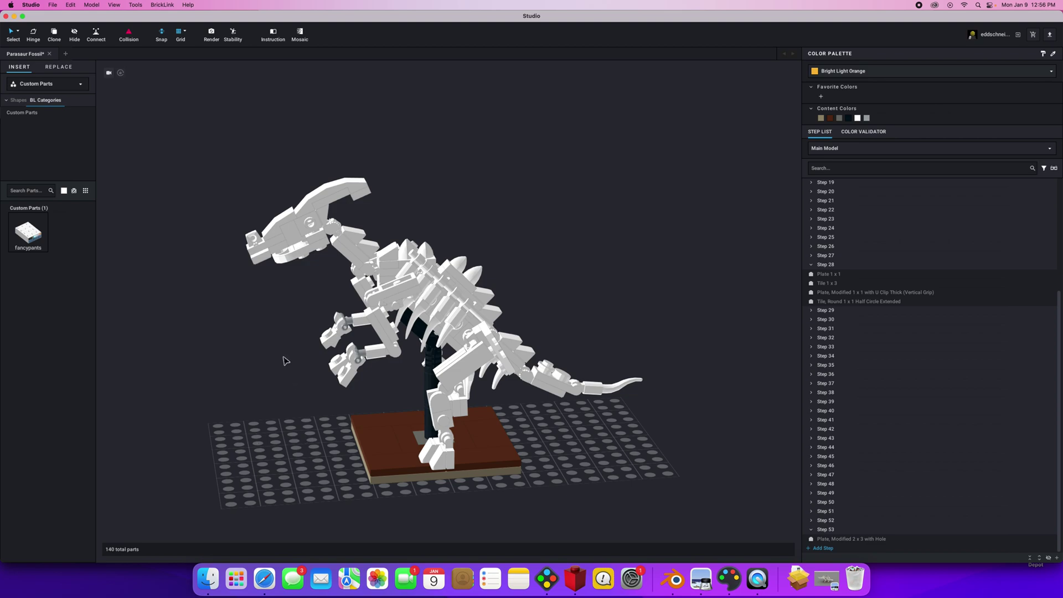
Launch Part Designer from Studio's Tools menu
left_click(141, 5)
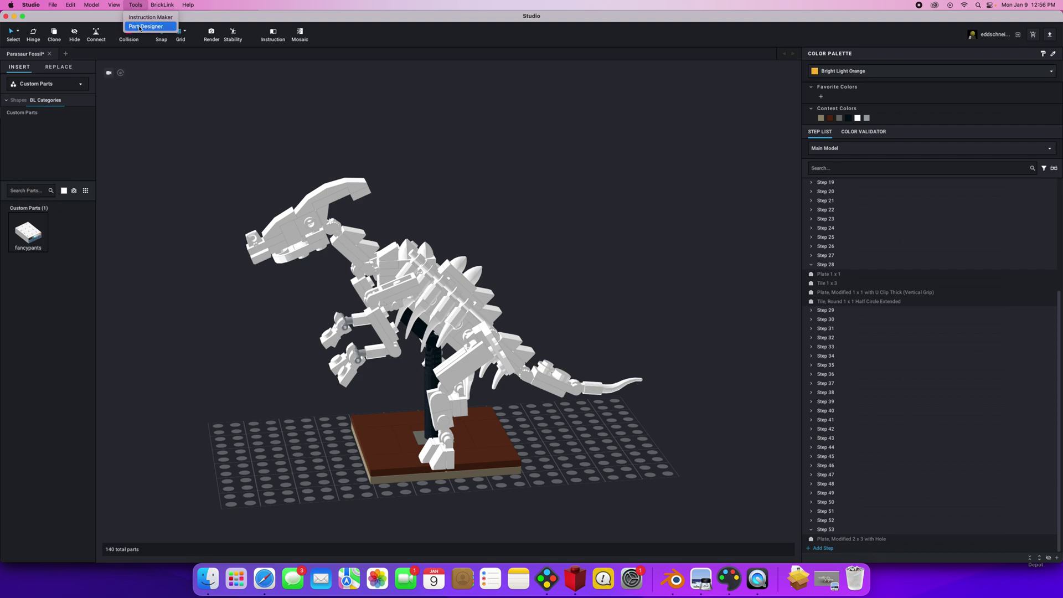
left_click(139, 27)
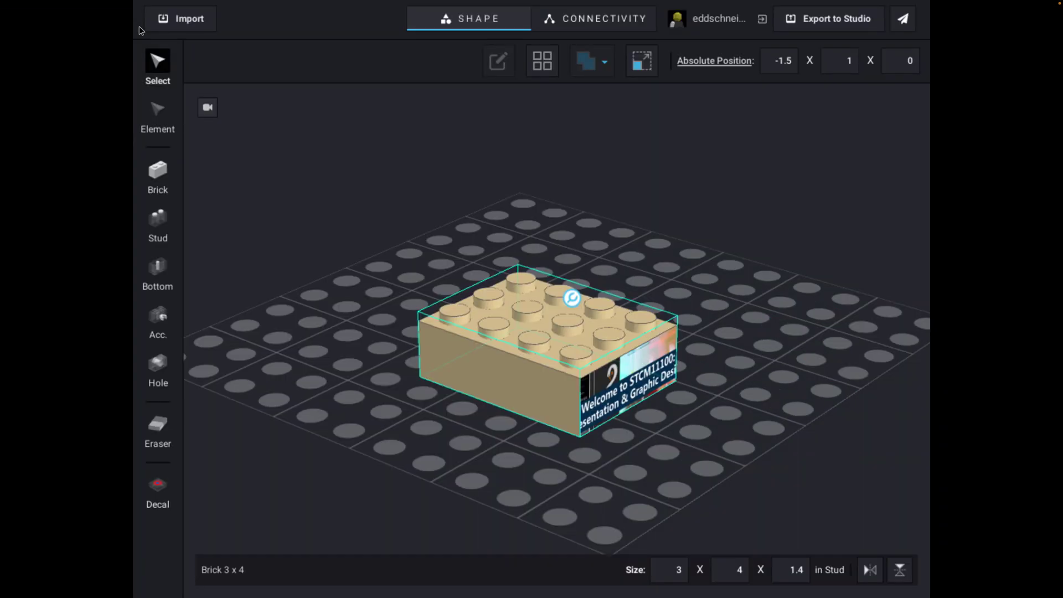
key("super+Tab")
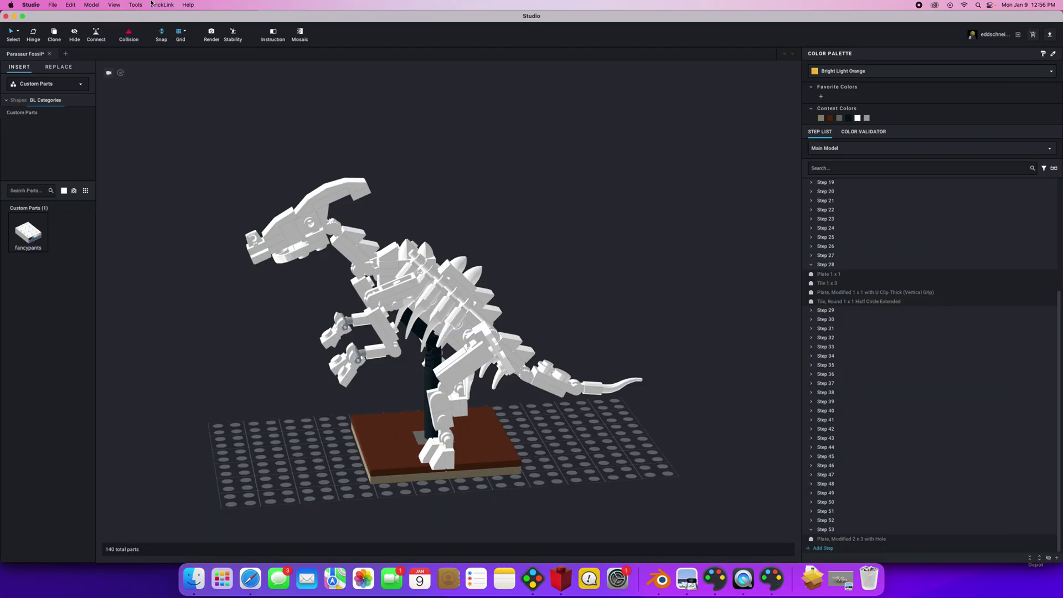
left_click(135, 4)
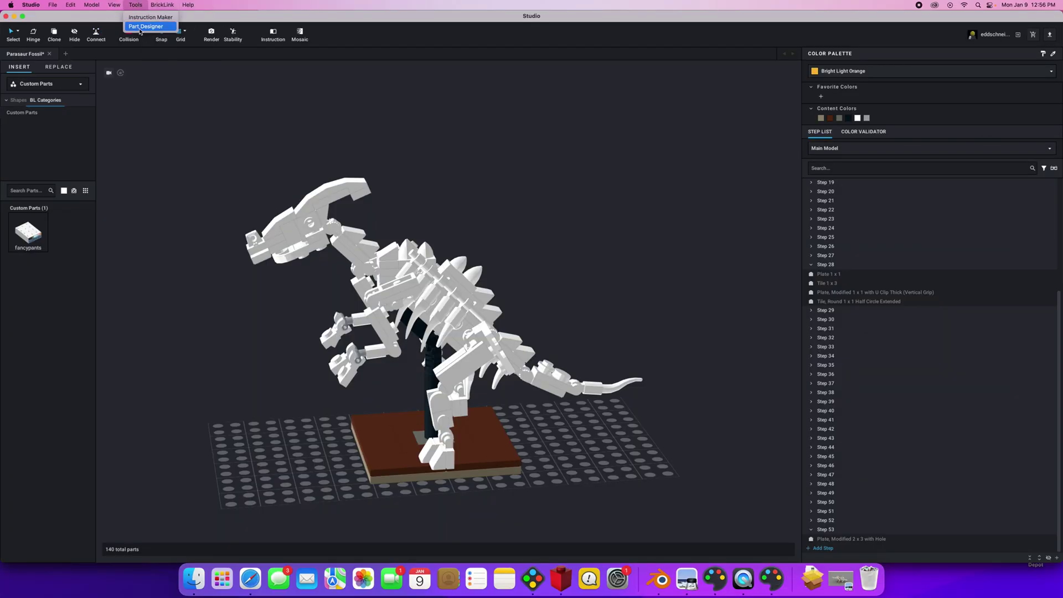
left_click(140, 28)
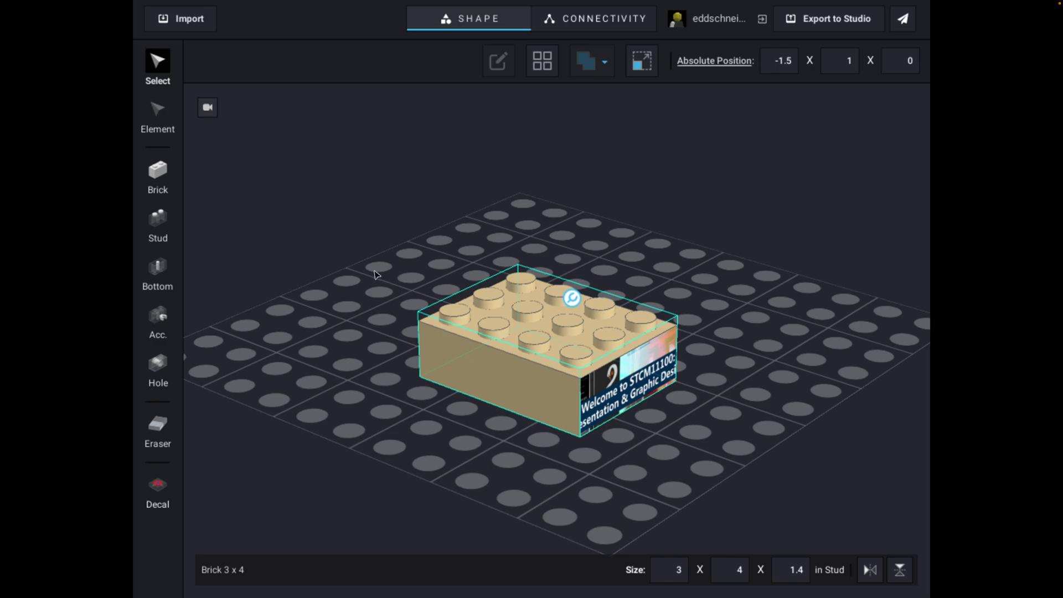
Delete the decorated 3 x 4 brick, leaving an empty design, and switch to Finder
left_click(297, 127)
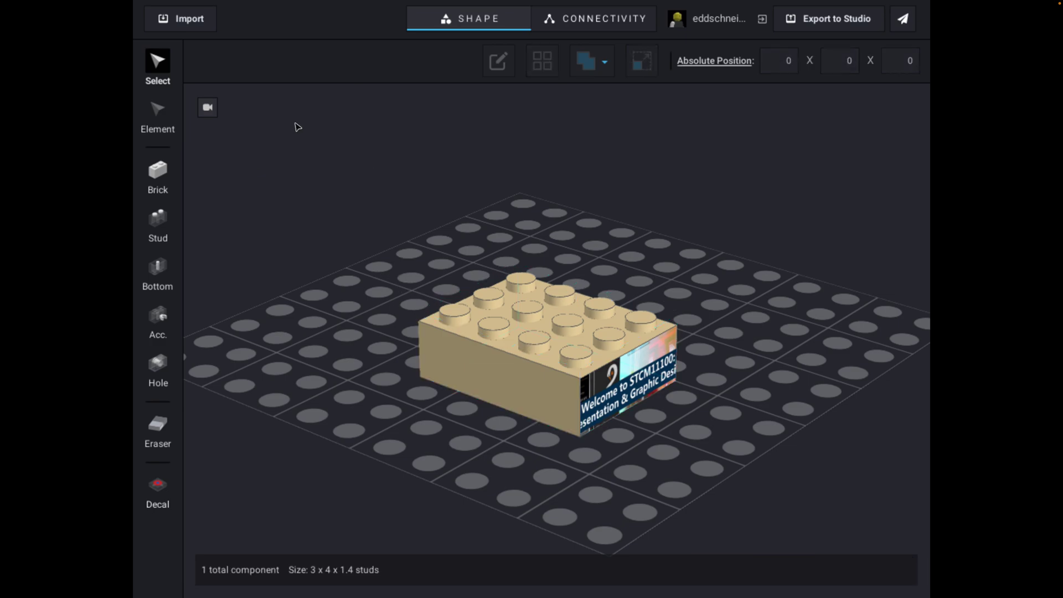
mouse_move(161, 5)
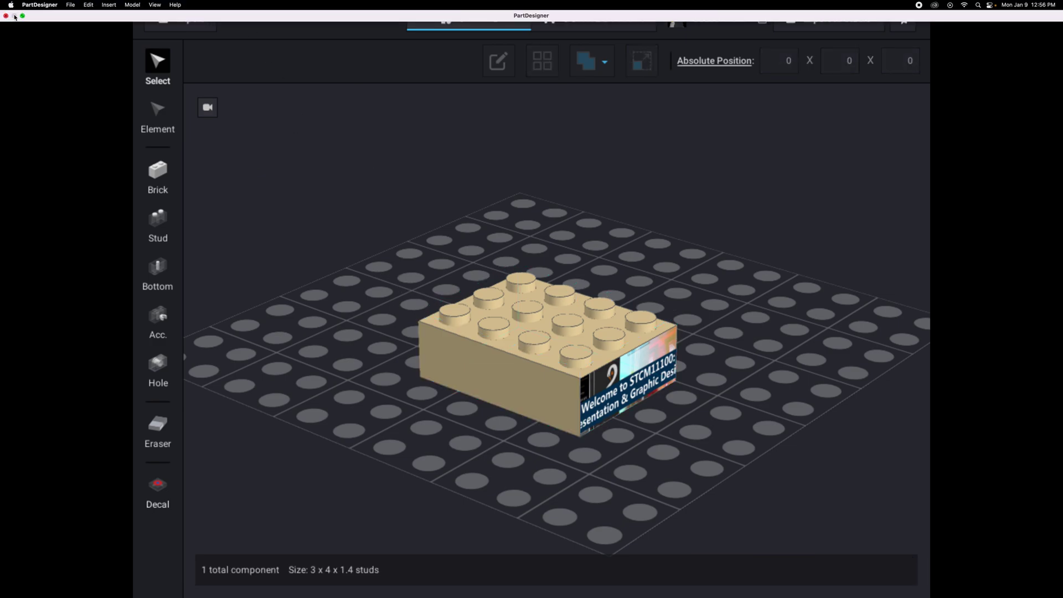
left_click(496, 304)
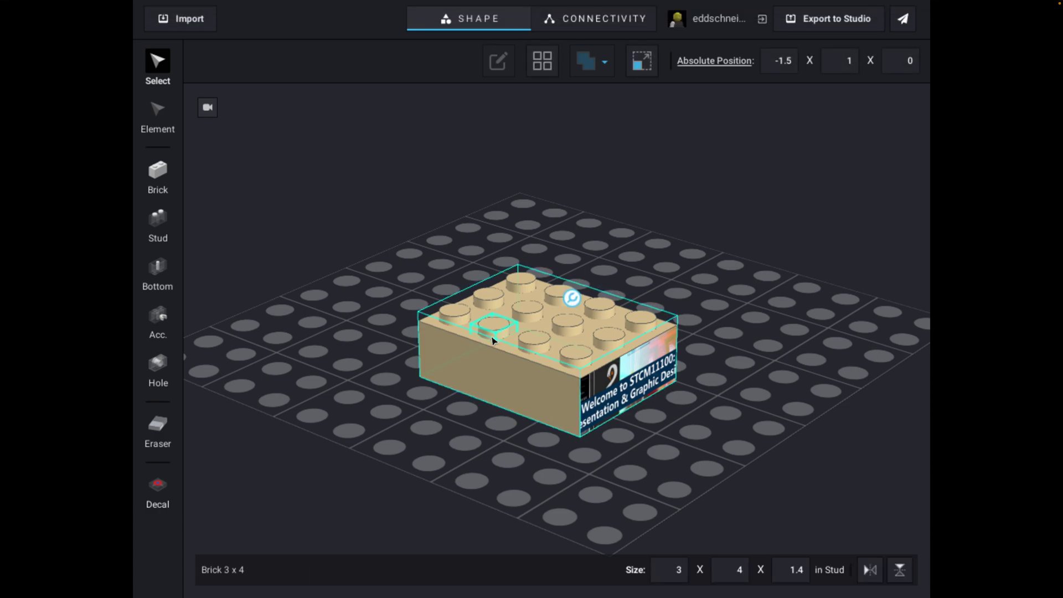
key("Delete")
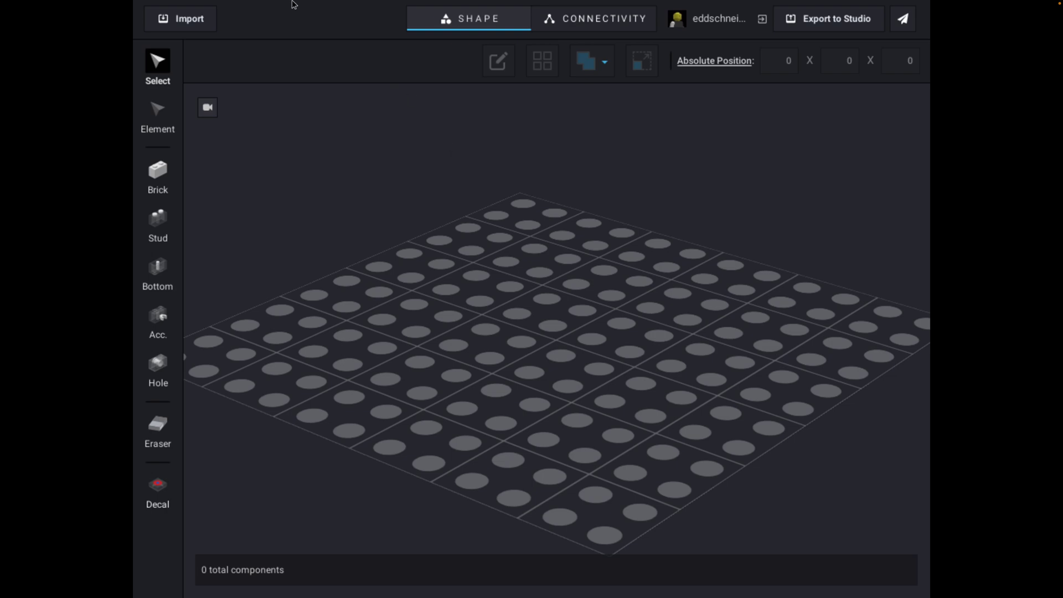
mouse_move(129, 3)
mouse_move(118, 596)
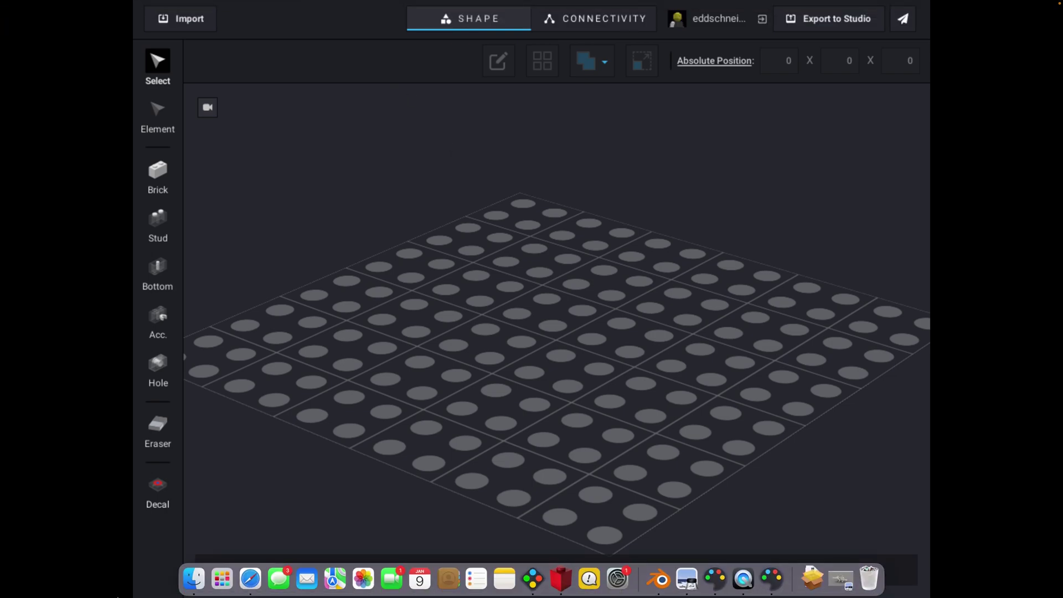
key("super+Tab")
key("super+Tab")
key("super+Tab")
key("super+Tab")
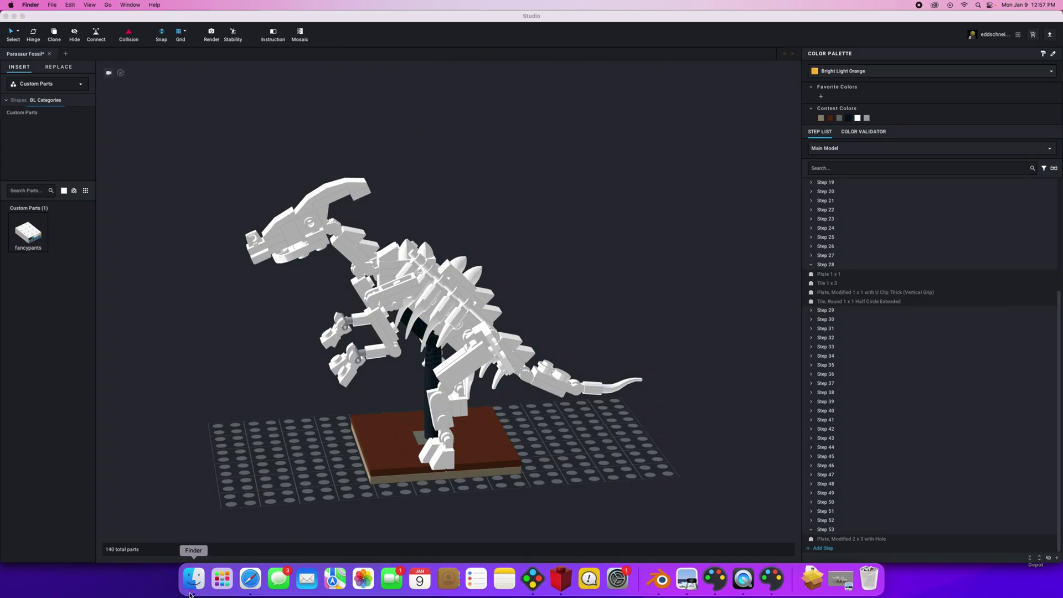
Show Finder's Applications folder sorted by name
left_click(194, 579)
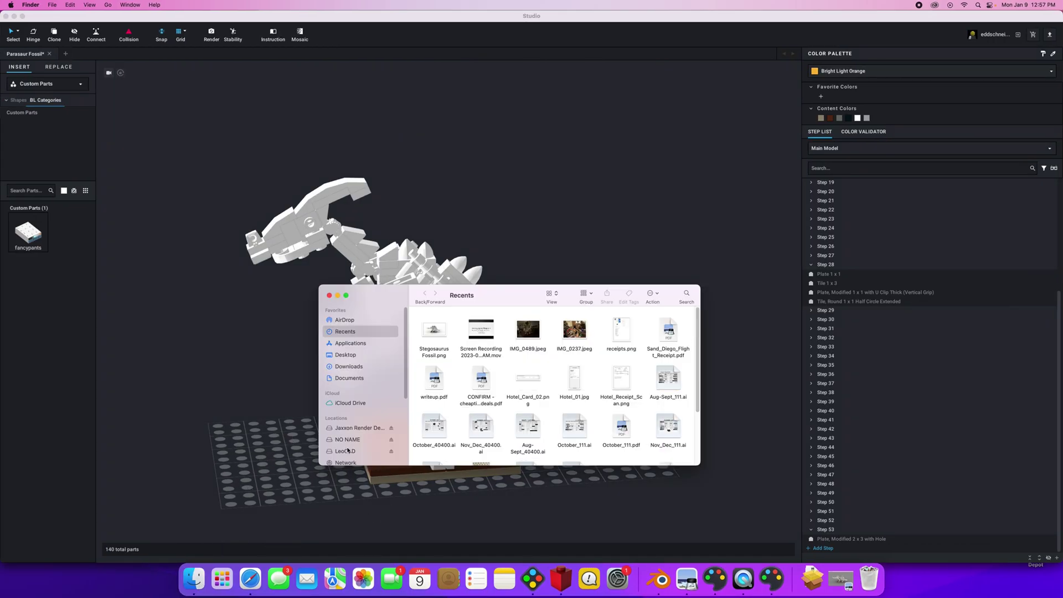
left_click(357, 342)
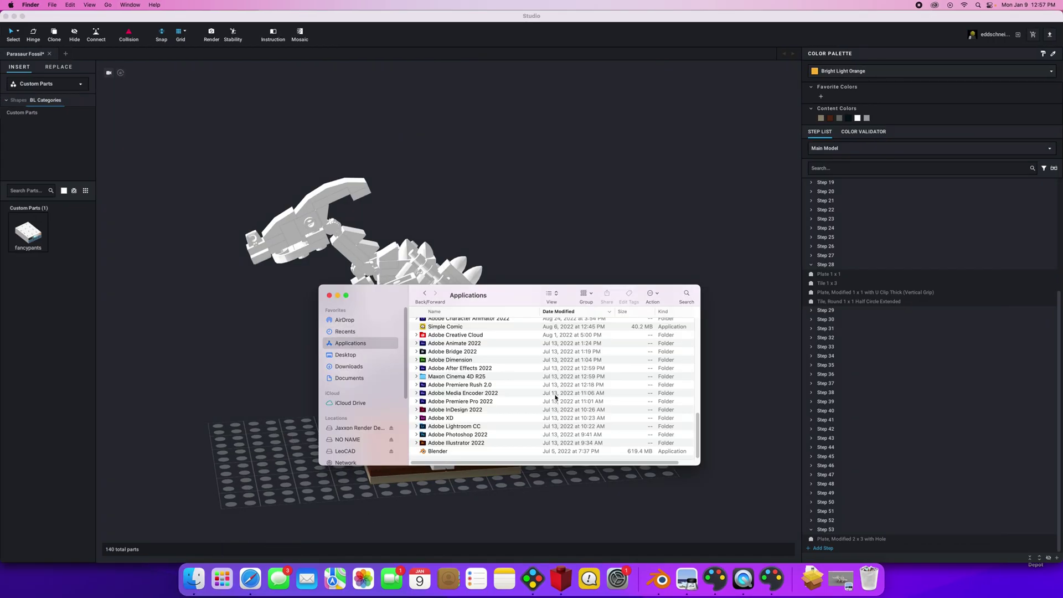
left_click(489, 313)
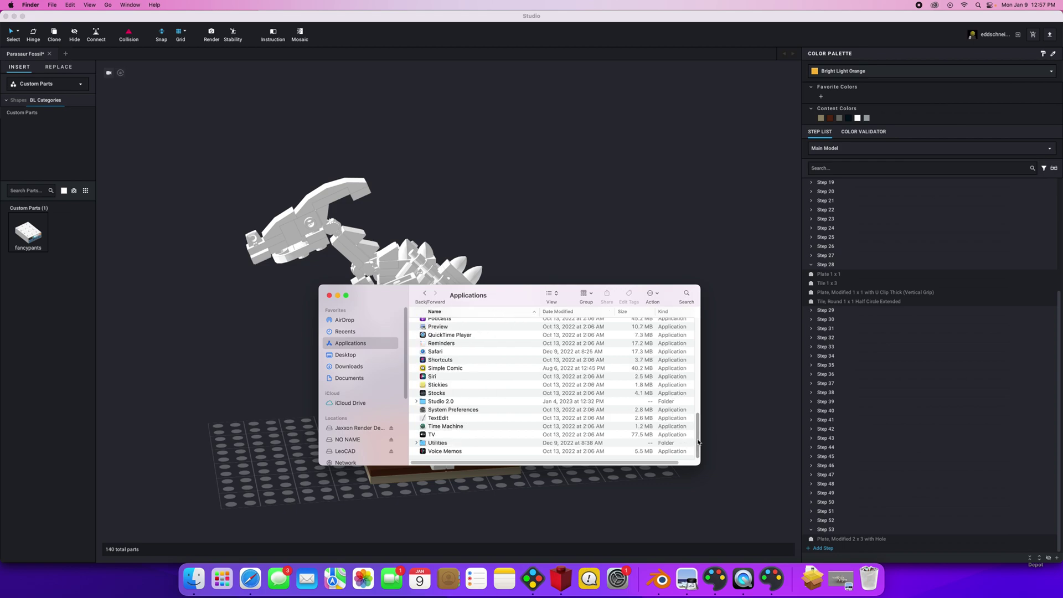
scroll(420, 424, "up", 2)
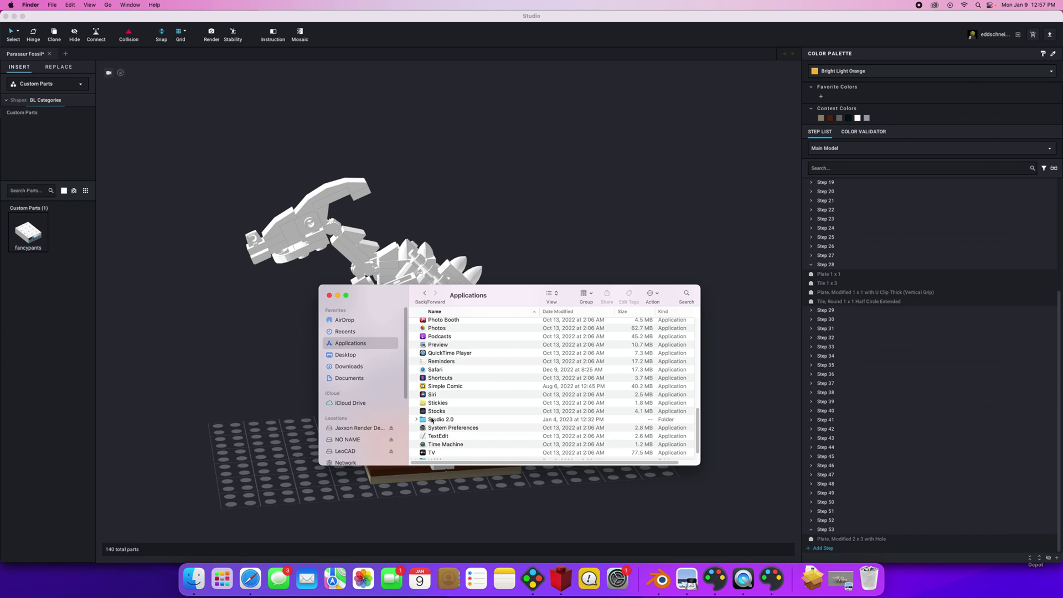
left_click(433, 420)
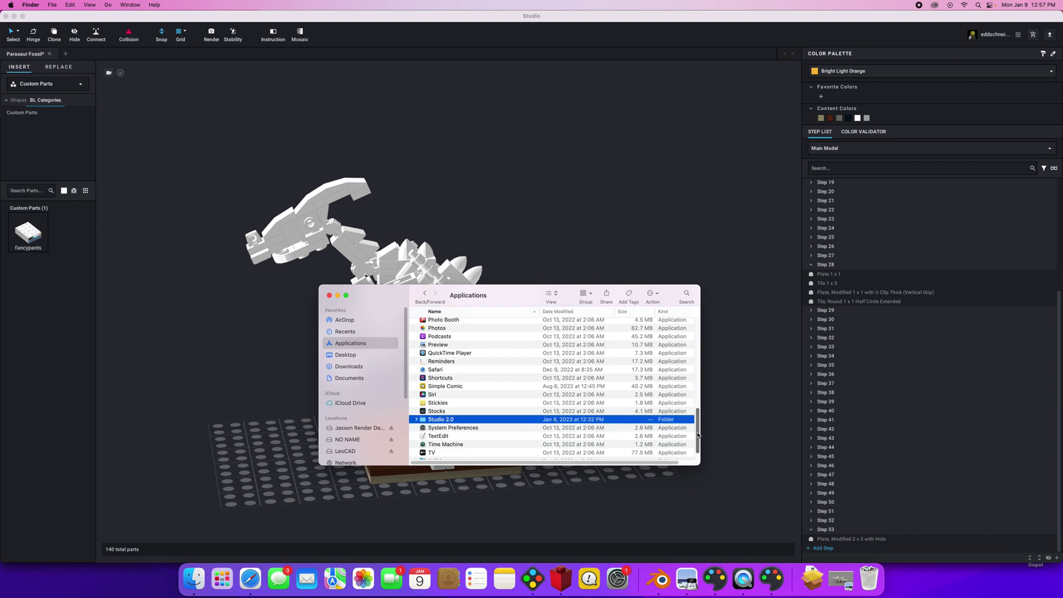
scroll(696, 438, "down", 1)
scroll(697, 435, "up", 3)
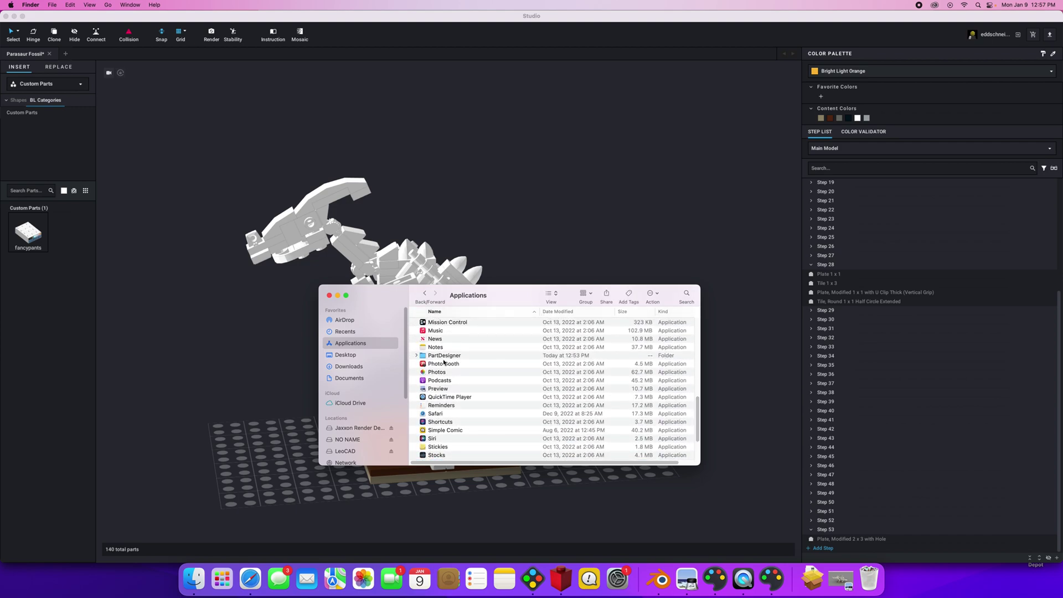
Pin the PartDesigner app from its Applications folder to the Dock, then collapse the folder
left_click(438, 356)
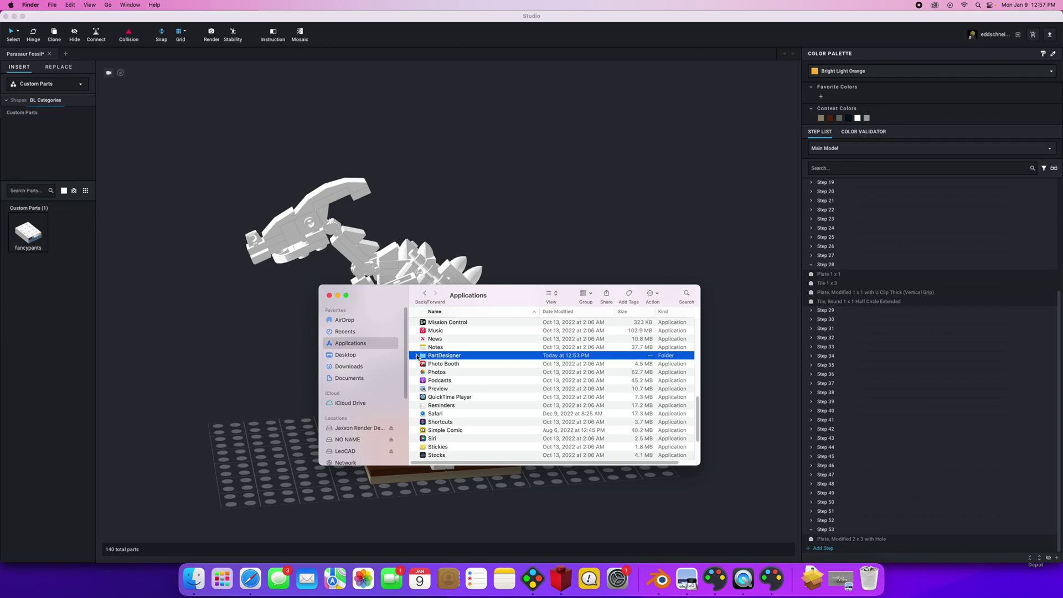
left_click(417, 356)
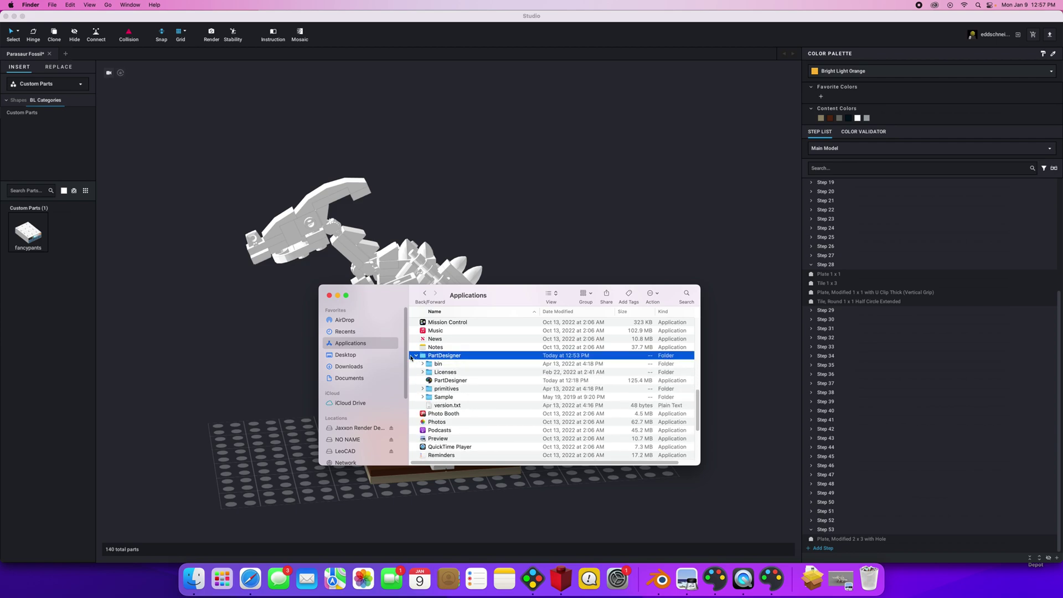
left_click(416, 356)
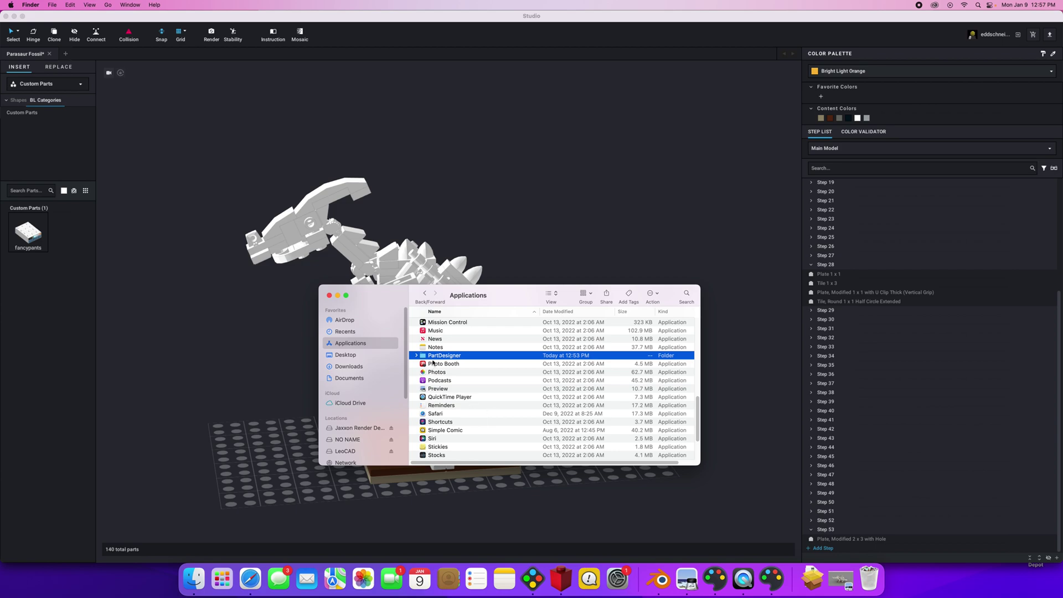
left_click(416, 356)
left_click_drag(446, 381, 573, 579)
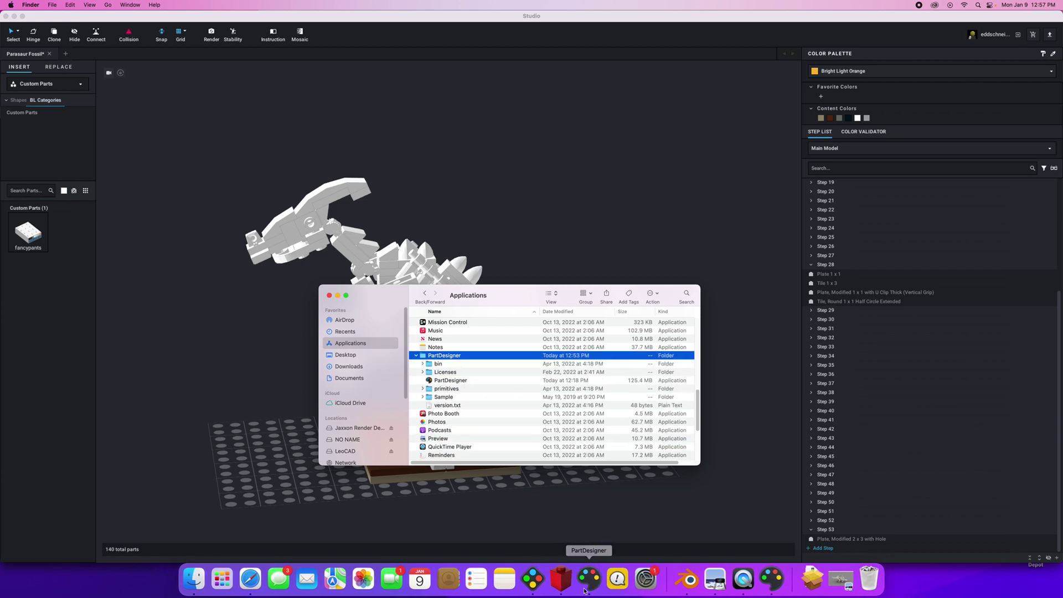
left_click(417, 356)
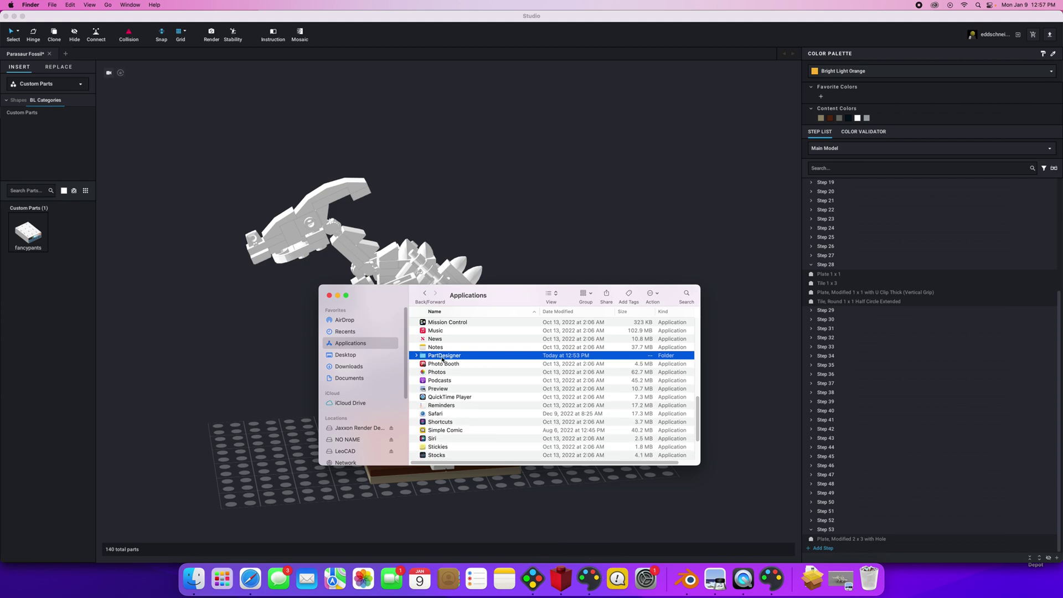
Start a new PartDesigner part without saving and choose Parts decoration, previewing Brick 1 x 1
left_click(285, 352)
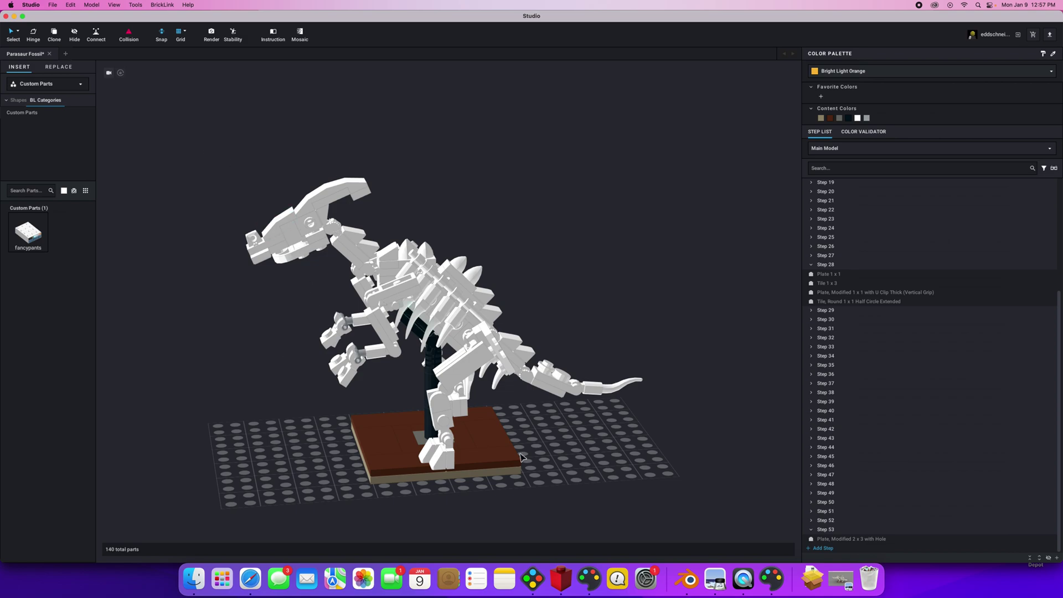
left_click(589, 579)
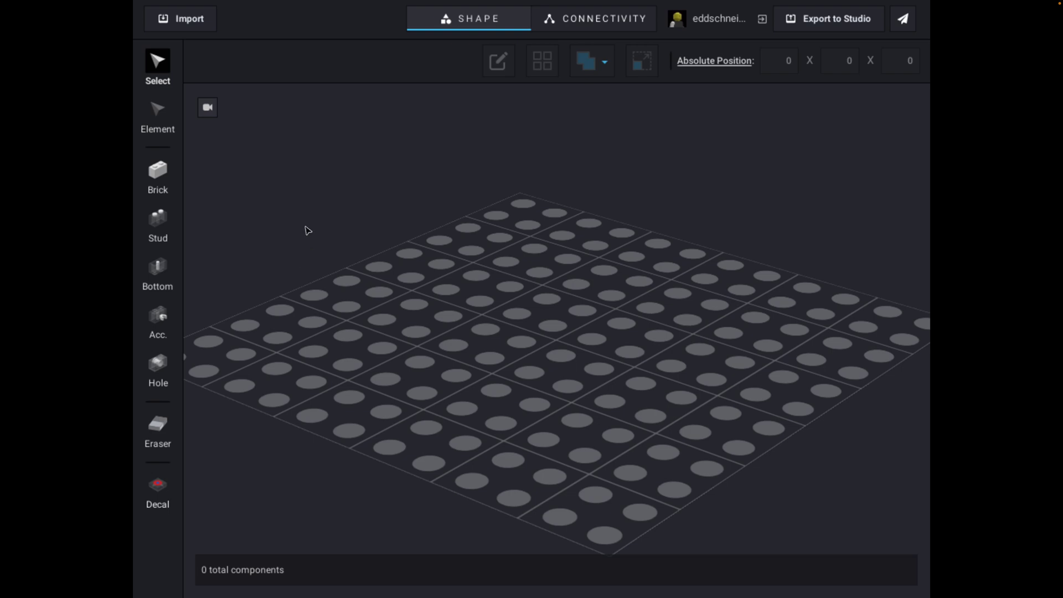
left_click(71, 5)
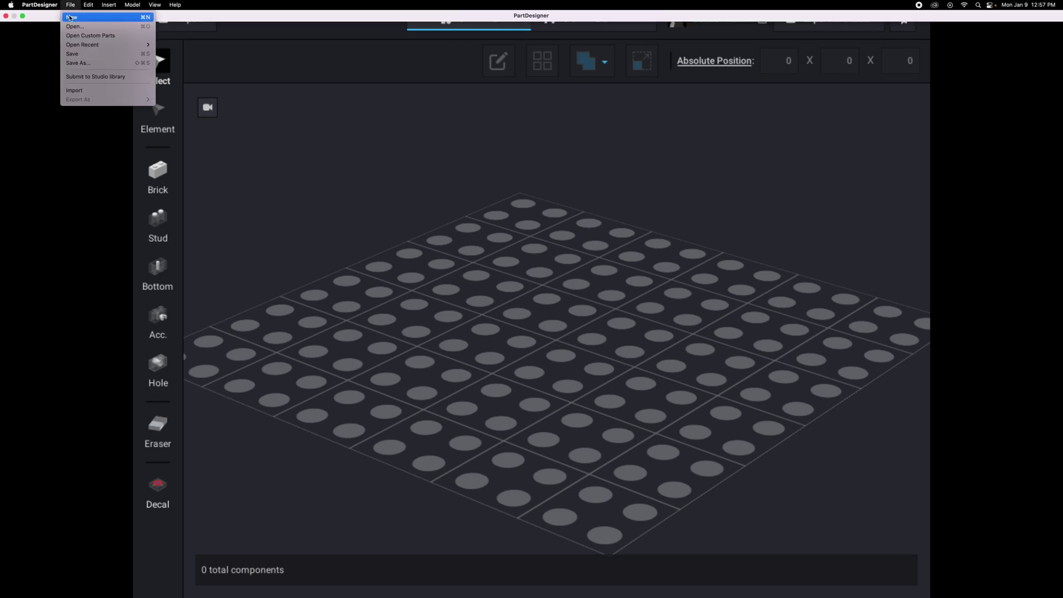
left_click(72, 16)
left_click(431, 332)
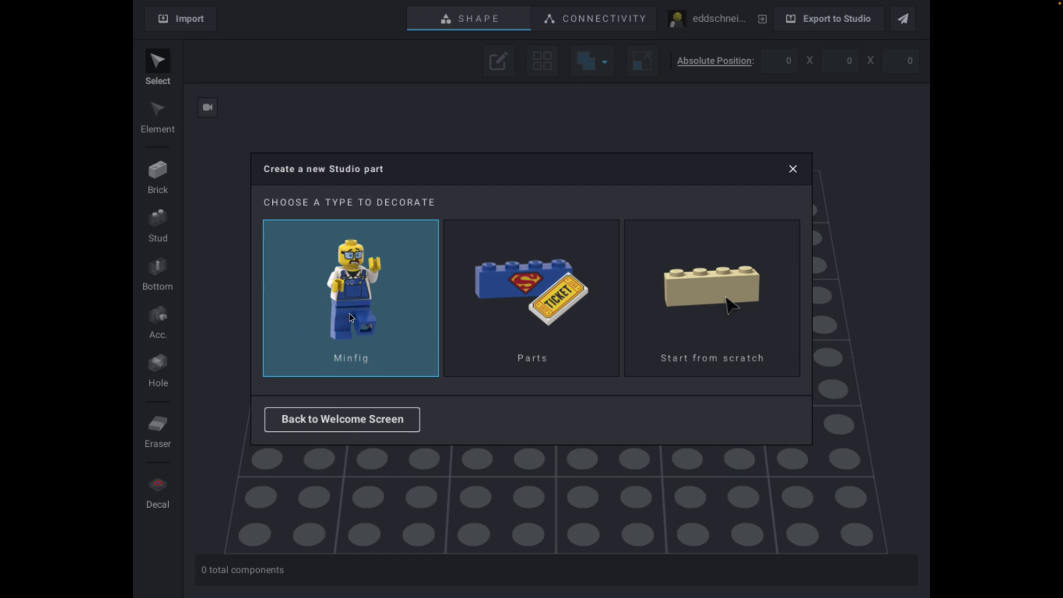
left_click(510, 310)
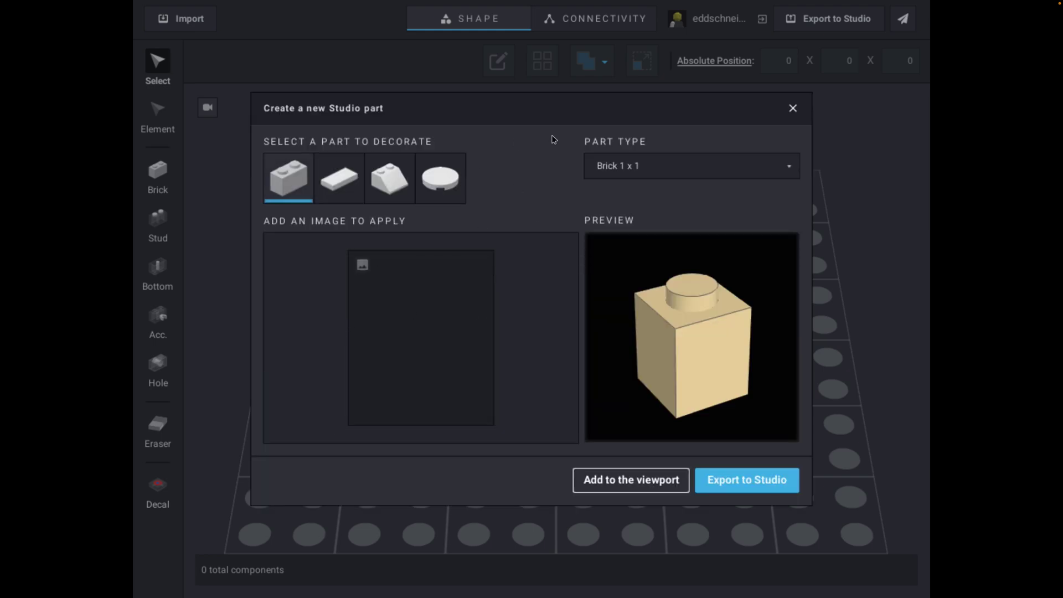
Preview slope, flat tile, round tile and Dish 8 x 8 Inverted parts, then cancel the setup
left_click(389, 178)
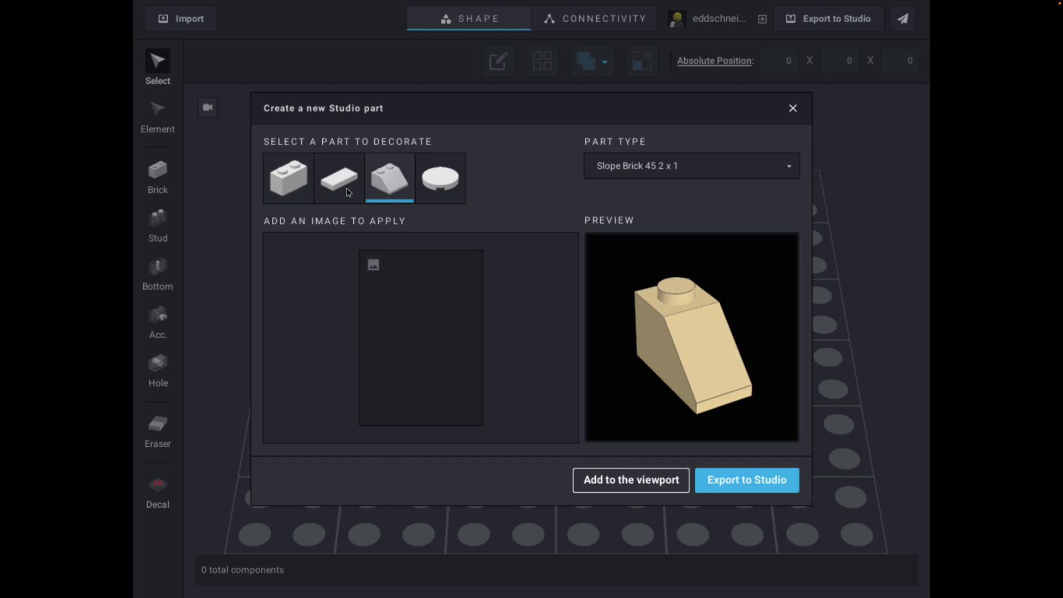
left_click(339, 178)
left_click(441, 178)
left_click(632, 166)
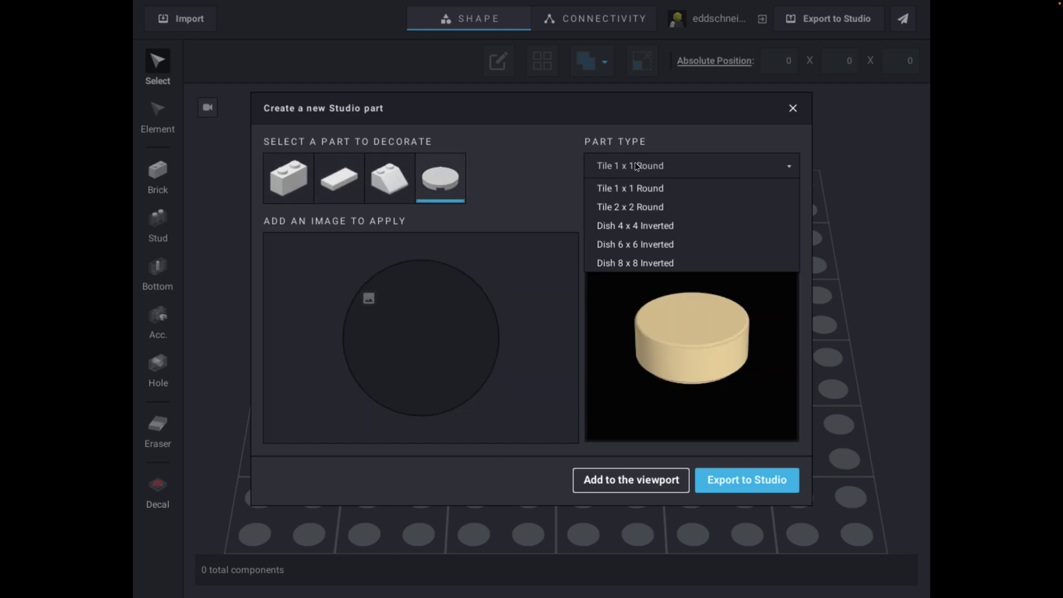
left_click(637, 262)
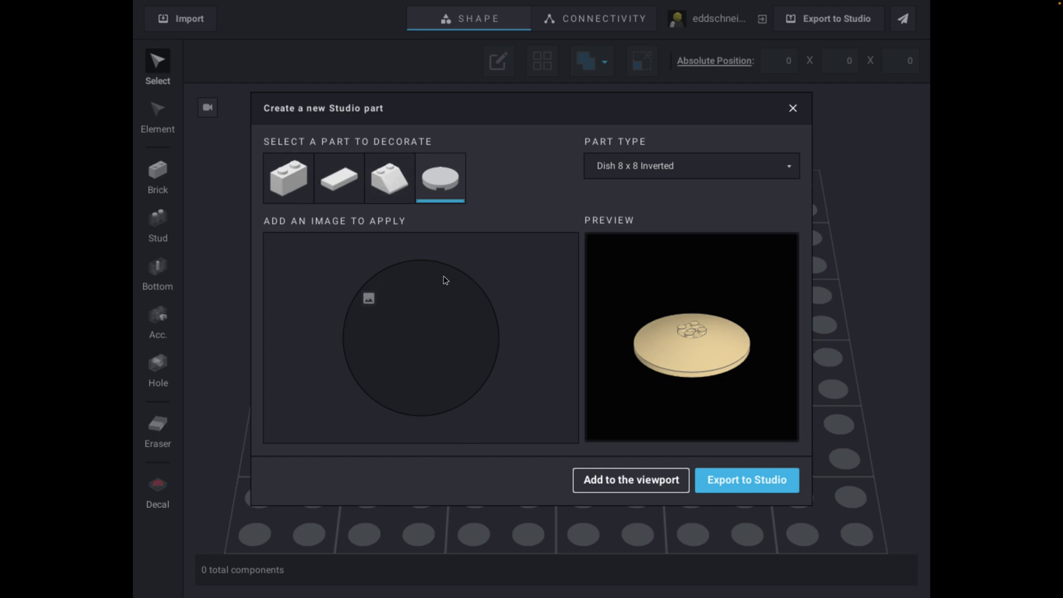
left_click(793, 108)
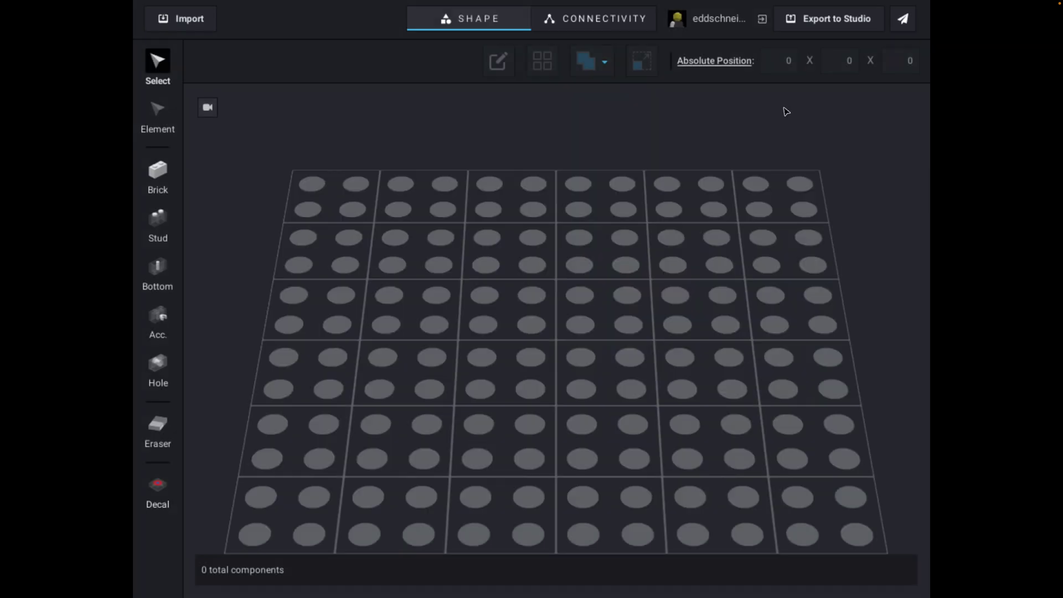
Try decorating a Brick 1 x 8 with Header copy.png, then close the new-part dialog
left_click(71, 4)
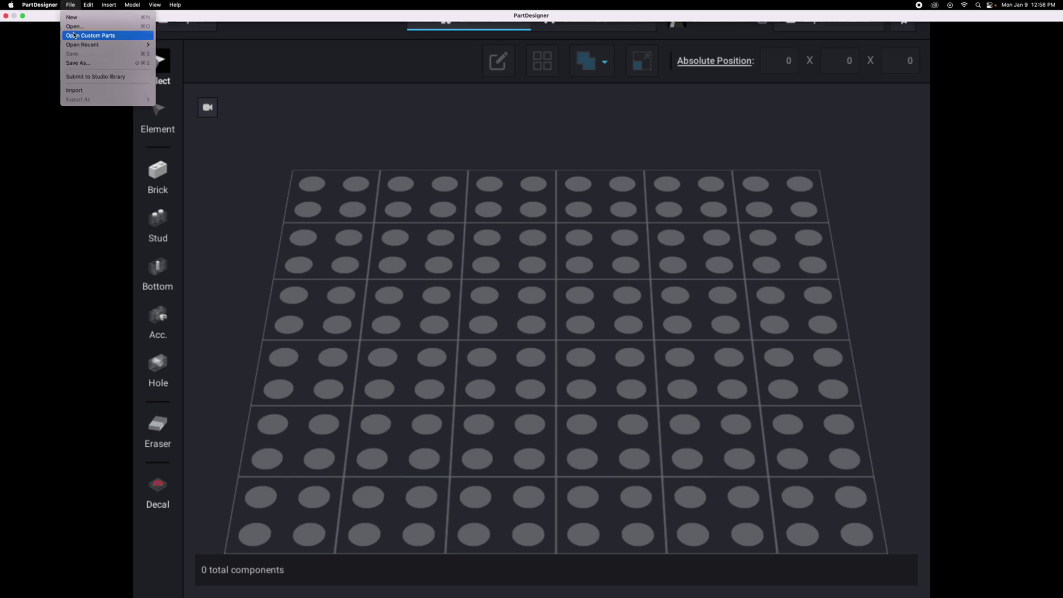
left_click(83, 17)
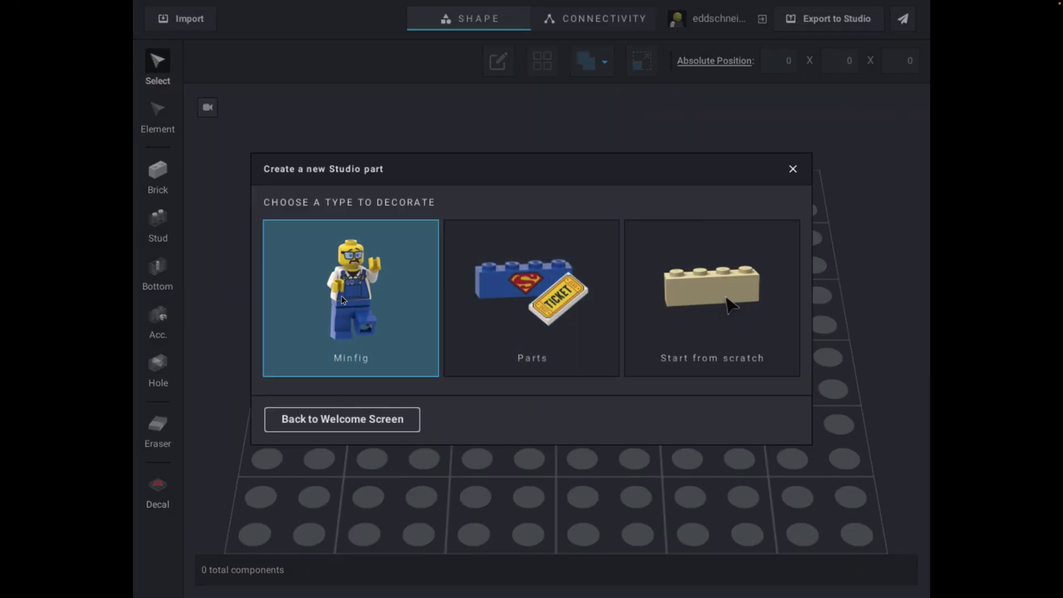
left_click(541, 305)
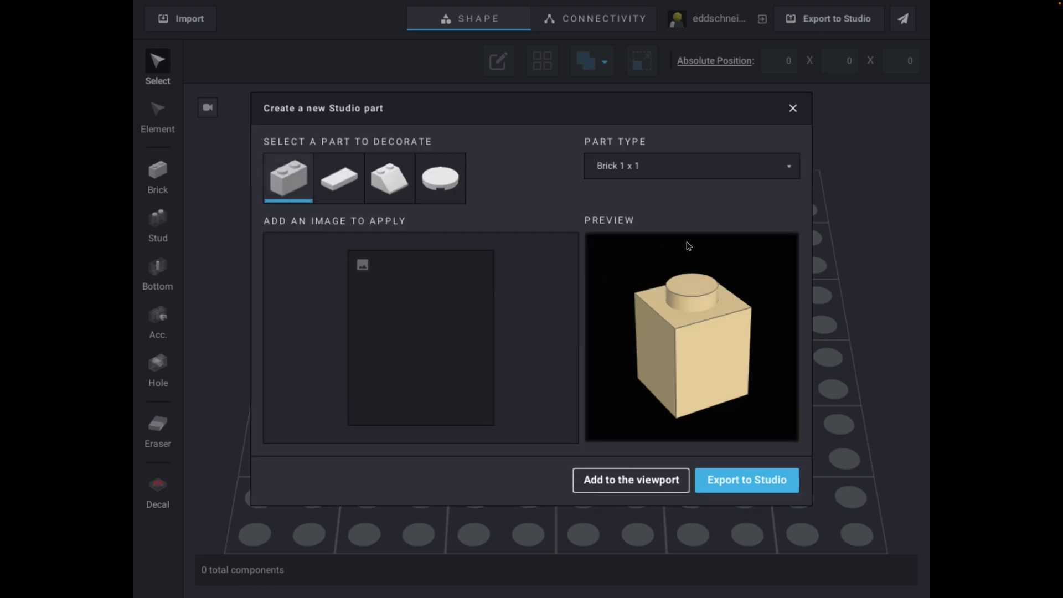
left_click(649, 170)
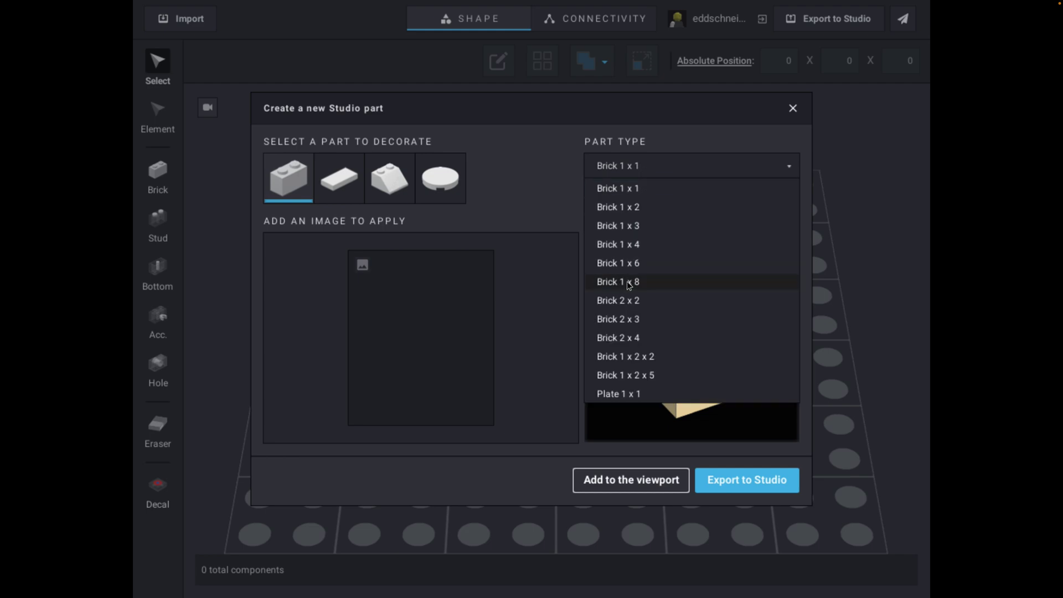
left_click(694, 283)
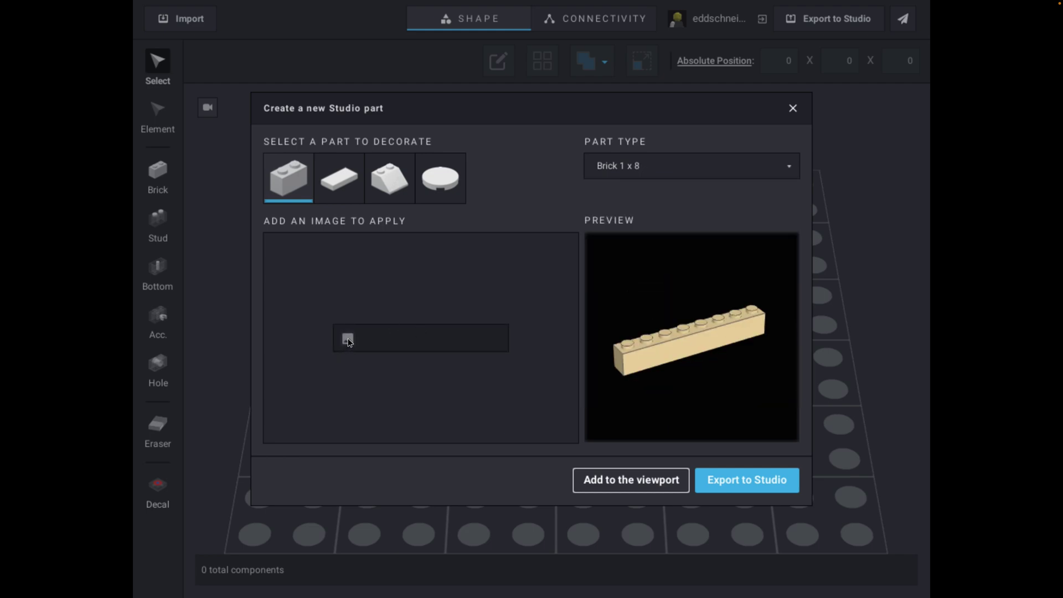
left_click(380, 348)
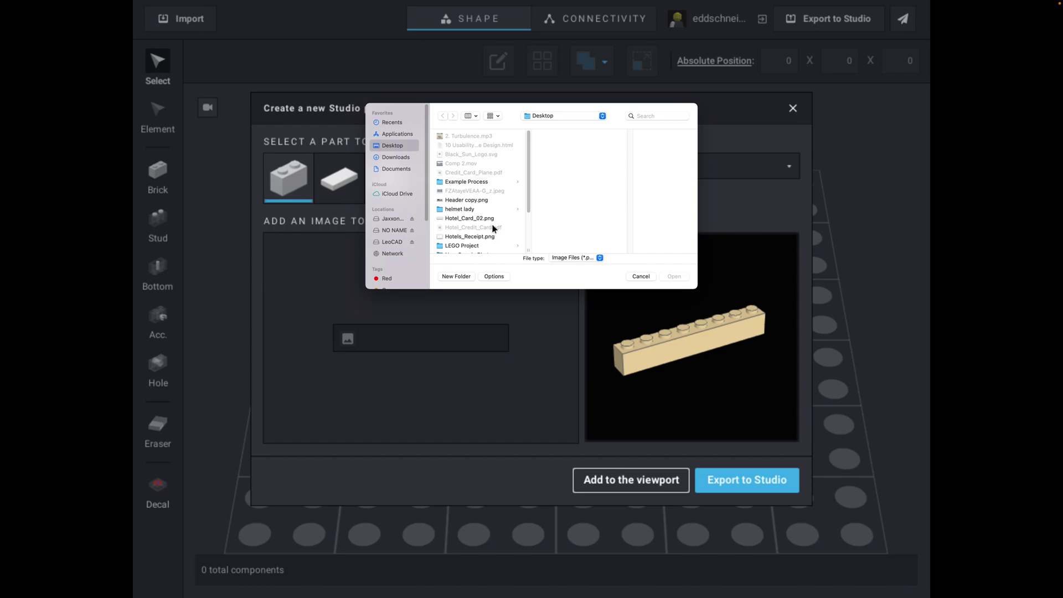
left_click(481, 201)
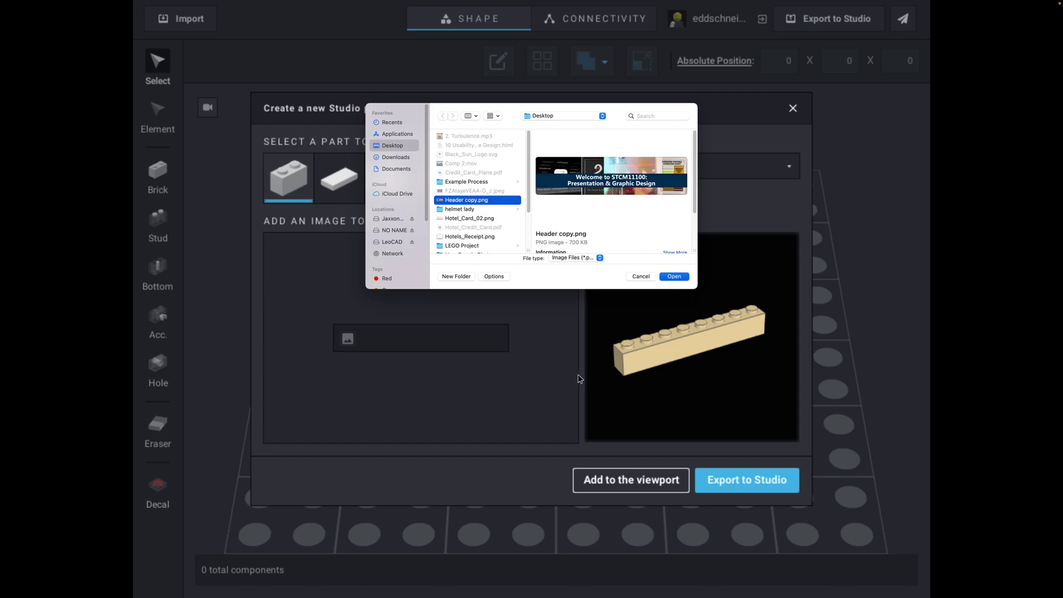
key("Return")
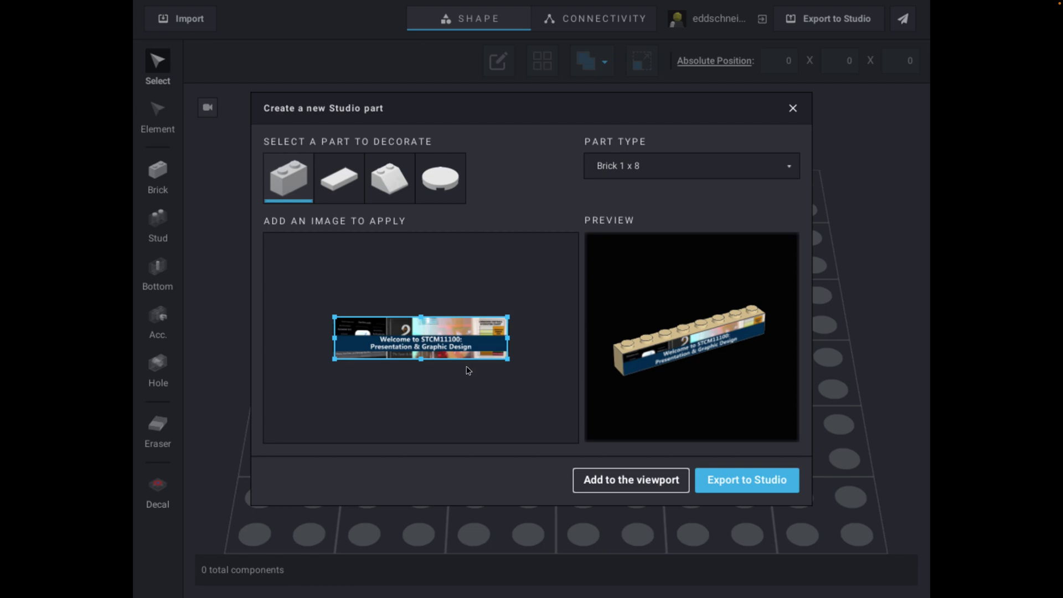
left_click(792, 108)
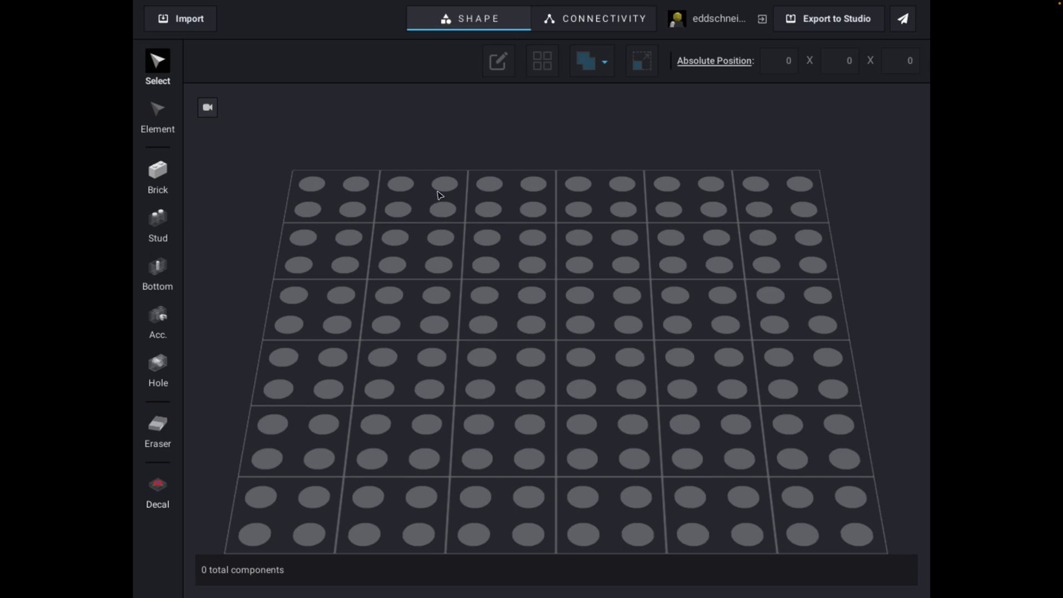
Start a new part from scratch and draw a 4 x 1 brick, 1.4 studs tall, on the baseplate
mouse_move(186, 3)
left_click(71, 4)
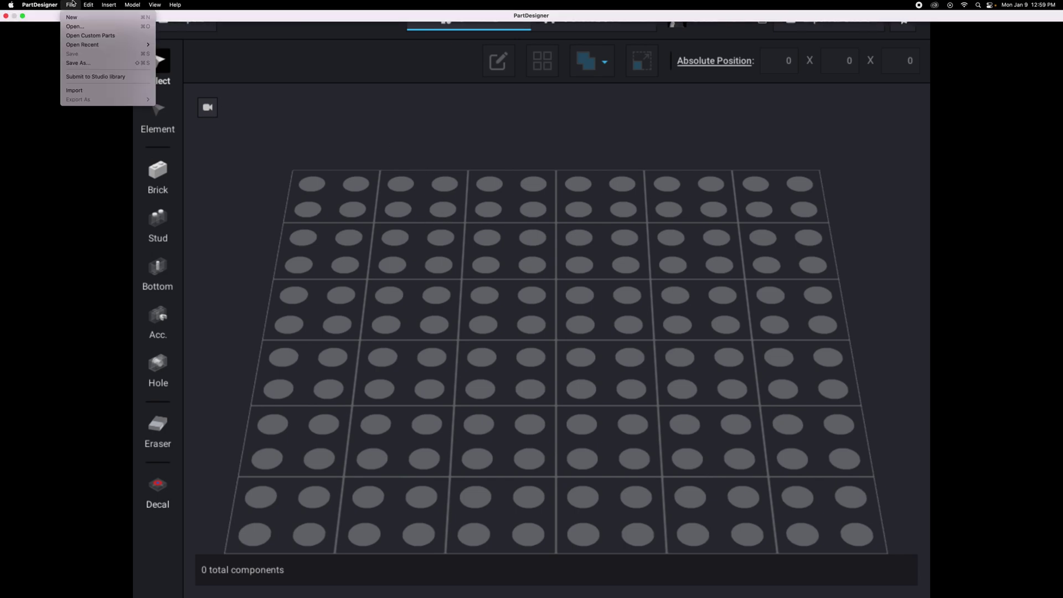
left_click(83, 16)
left_click(713, 296)
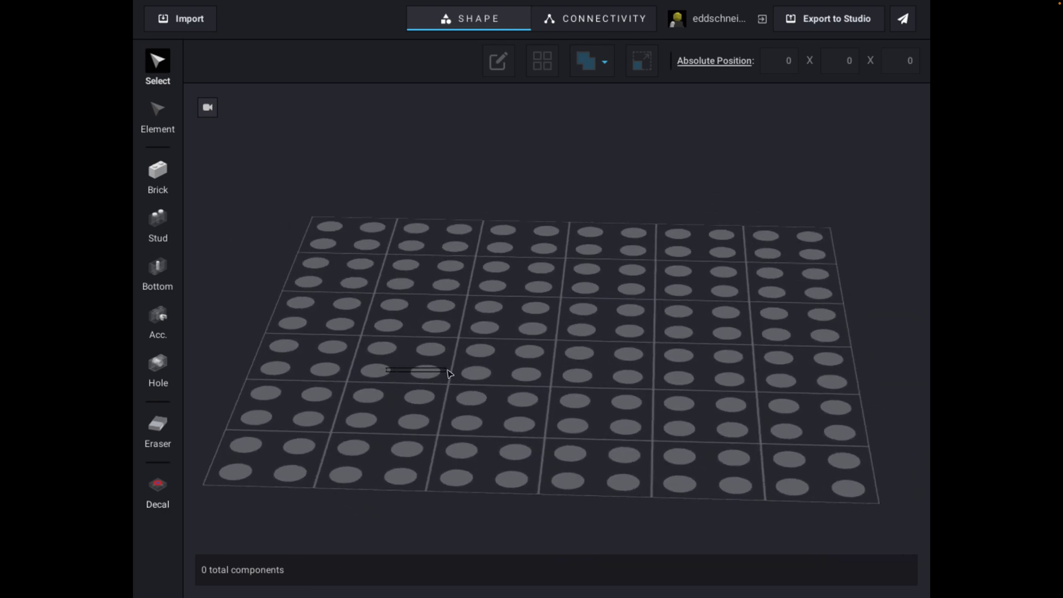
left_click(158, 176)
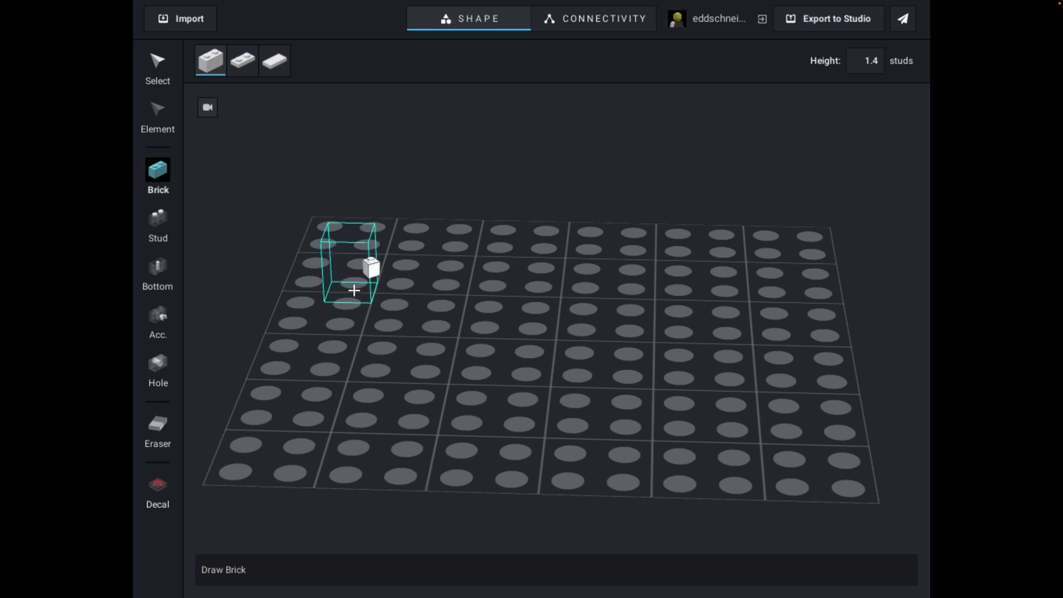
left_click_drag(380, 368, 539, 375)
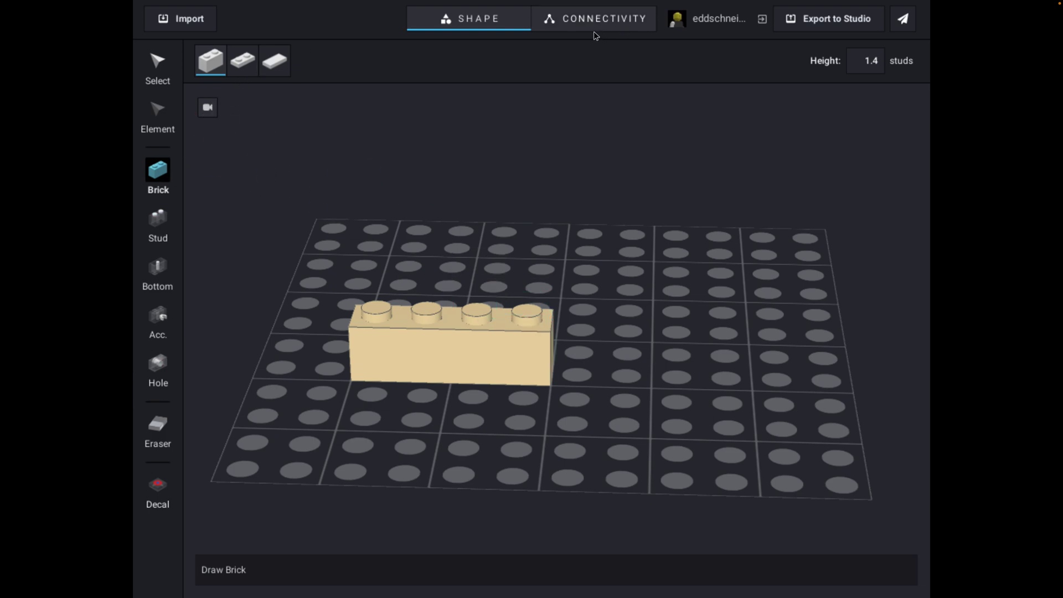
left_click(159, 63)
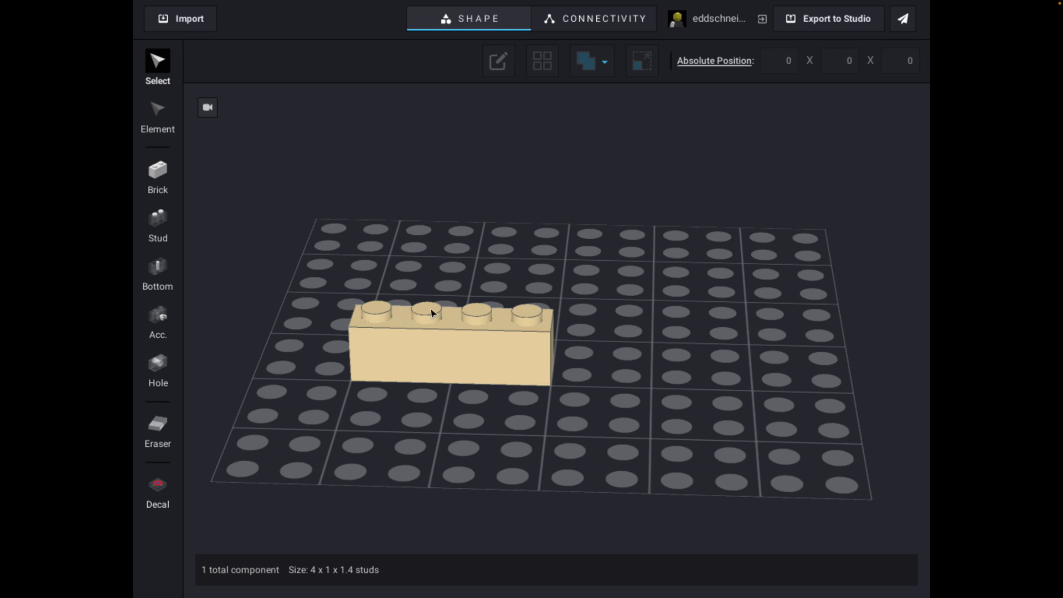
Resize the 4 x 1 brick's height from 1.4 to 2.6 studs
left_click(445, 332)
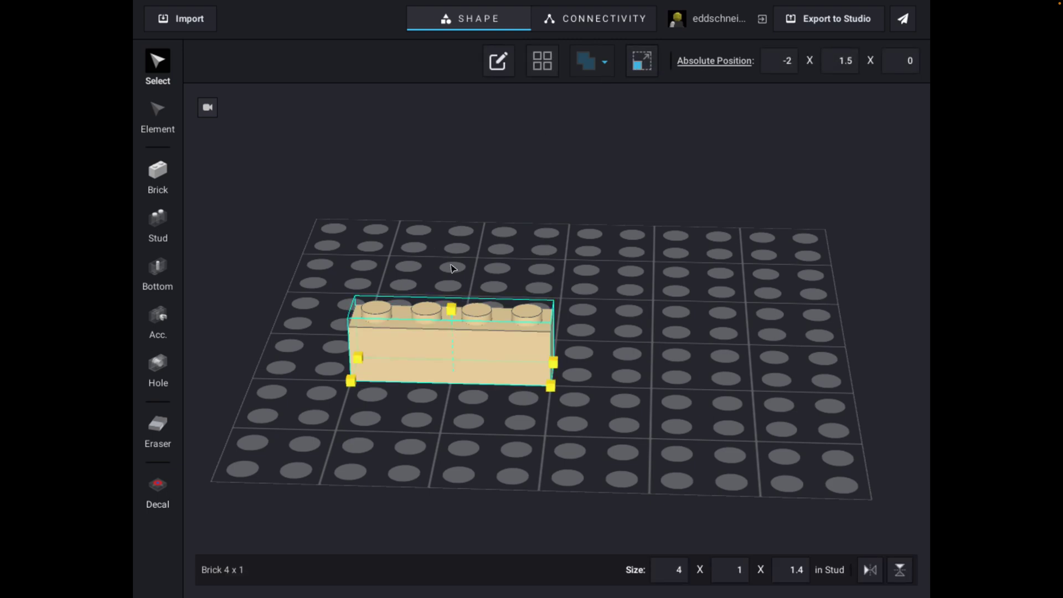
left_click(451, 272)
left_click(450, 344)
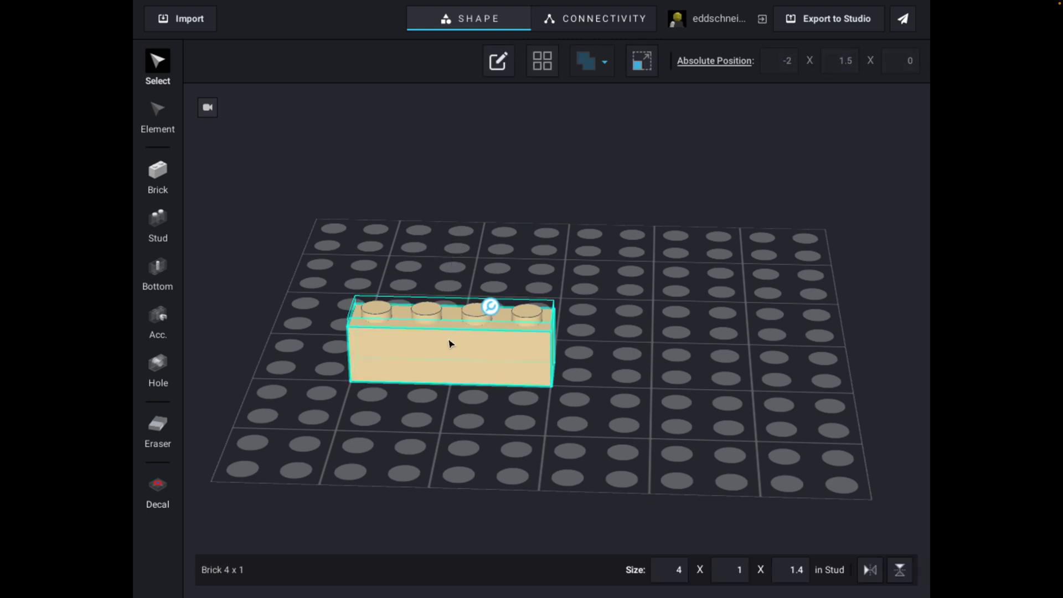
left_click(643, 60)
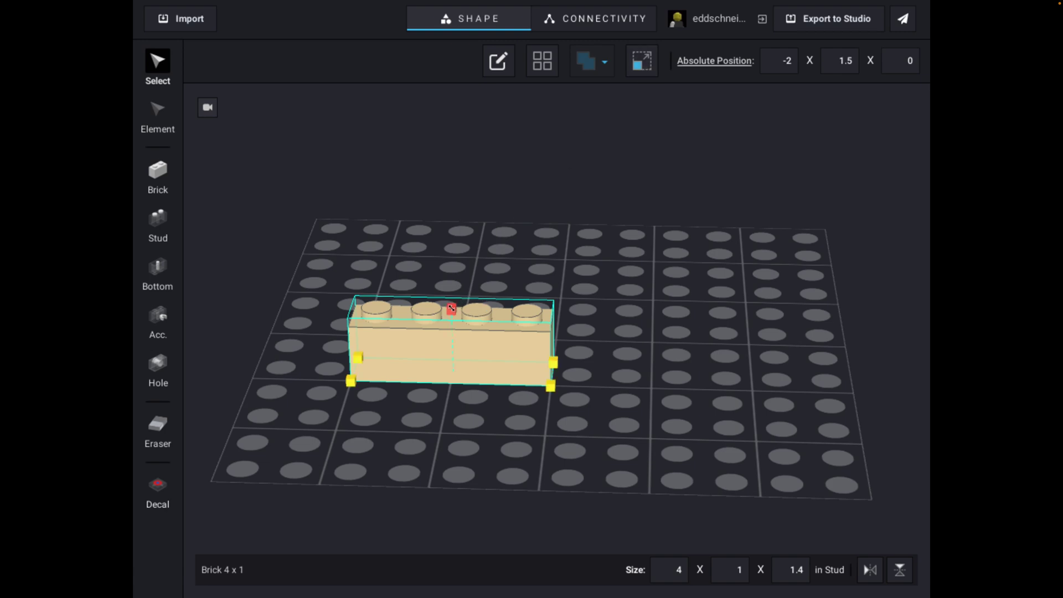
left_click_drag(451, 307, 449, 247)
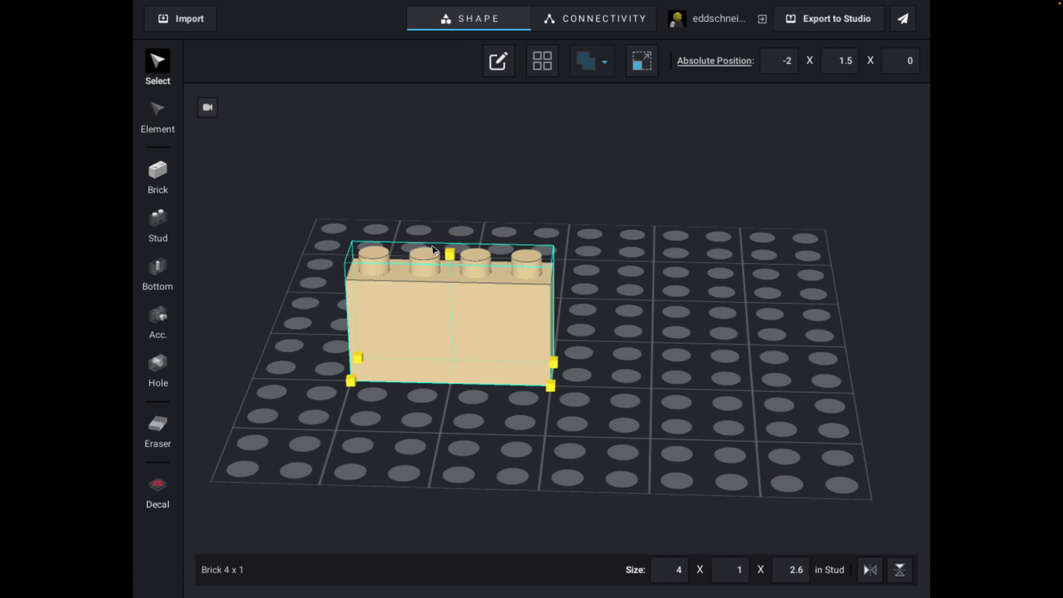
left_click(239, 239)
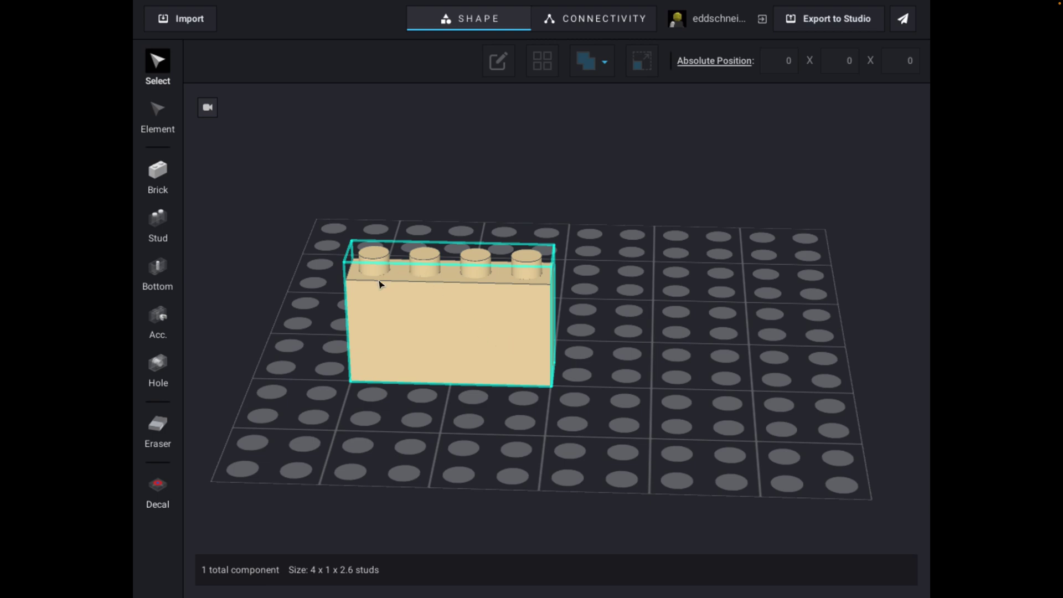
left_click(756, 336)
left_click(389, 361)
left_click(363, 406)
left_click(440, 332)
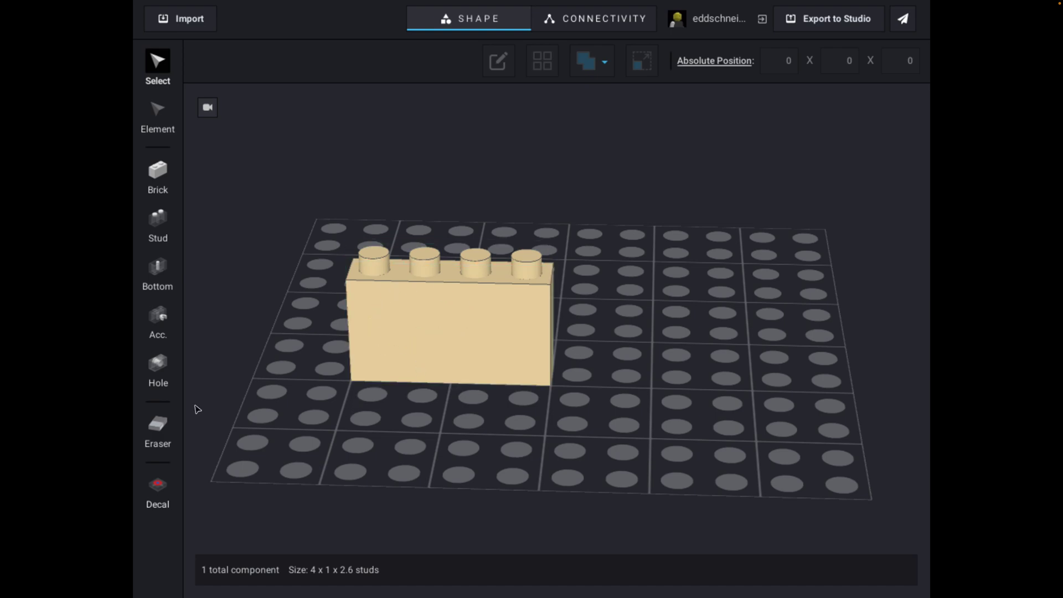
Add Museum_of_the_Earth_Logo.png from the LEGO Project folder as a decal
left_click(158, 488)
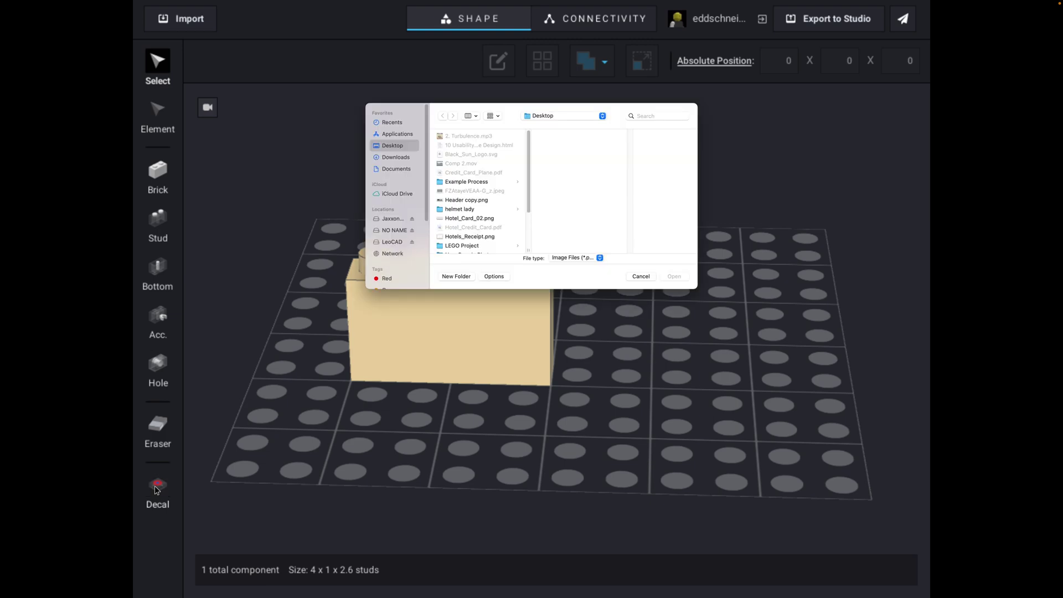
scroll(495, 209, "down", 3)
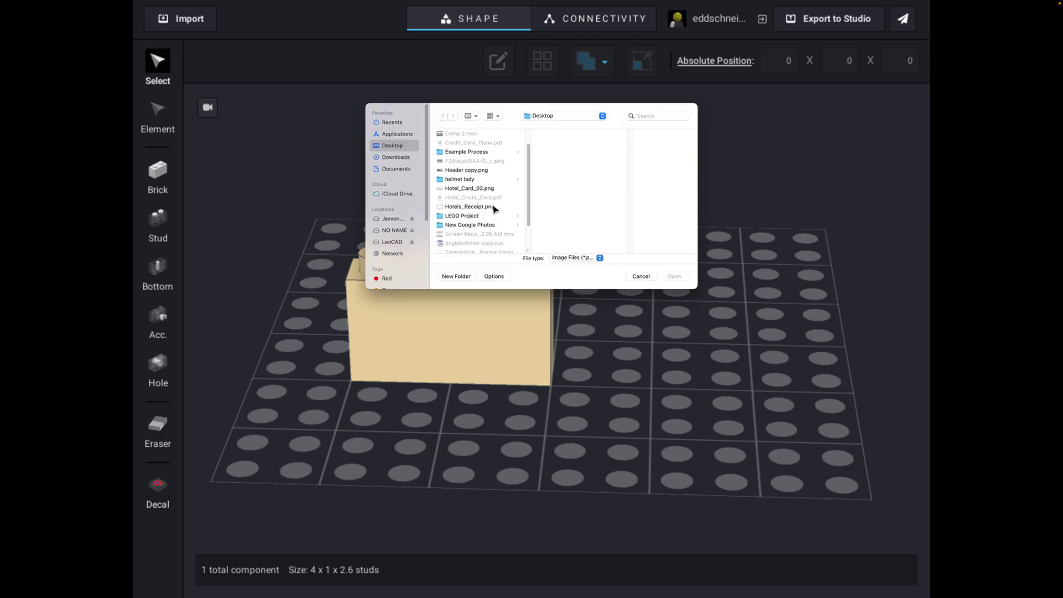
scroll(495, 209, "up", 3)
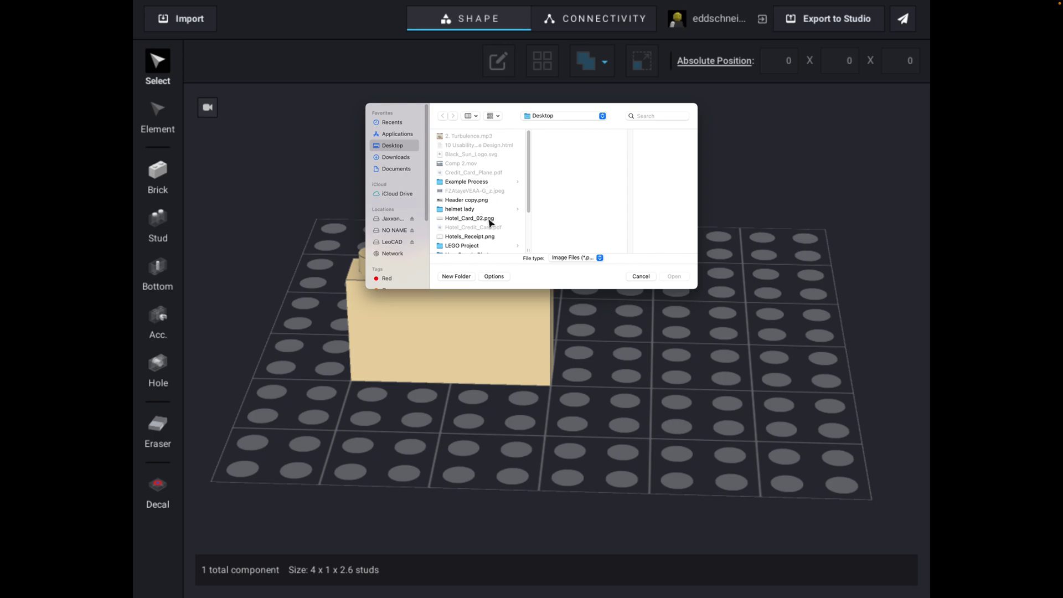
left_click(472, 245)
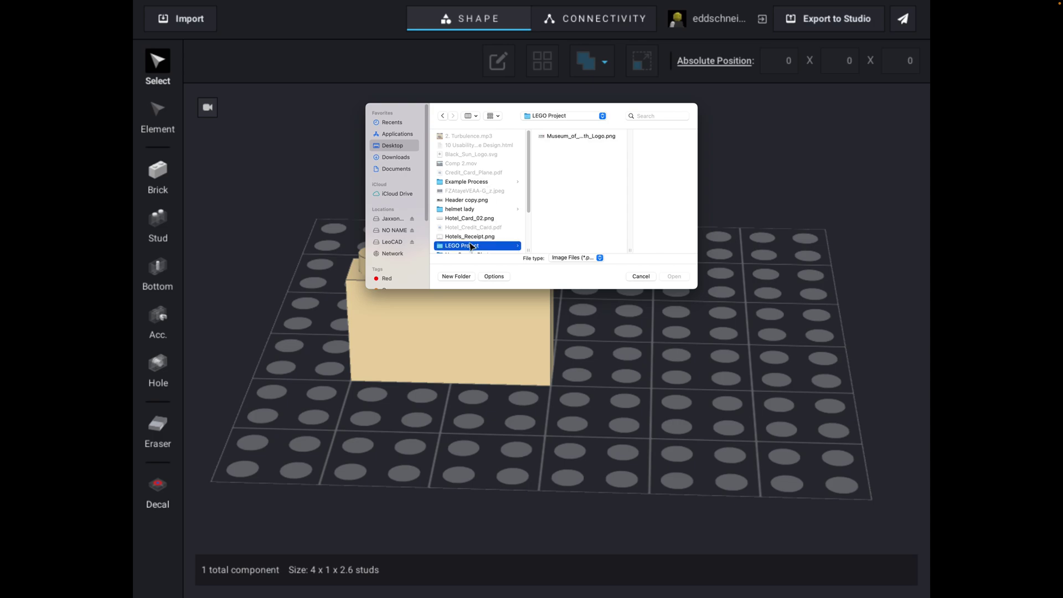
left_click(577, 136)
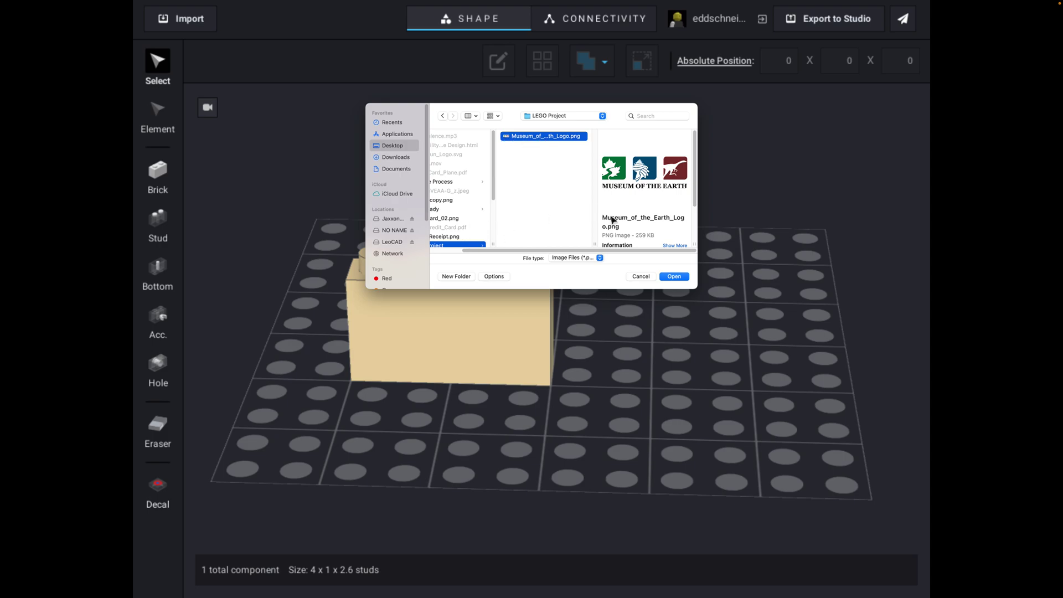
left_click(680, 281)
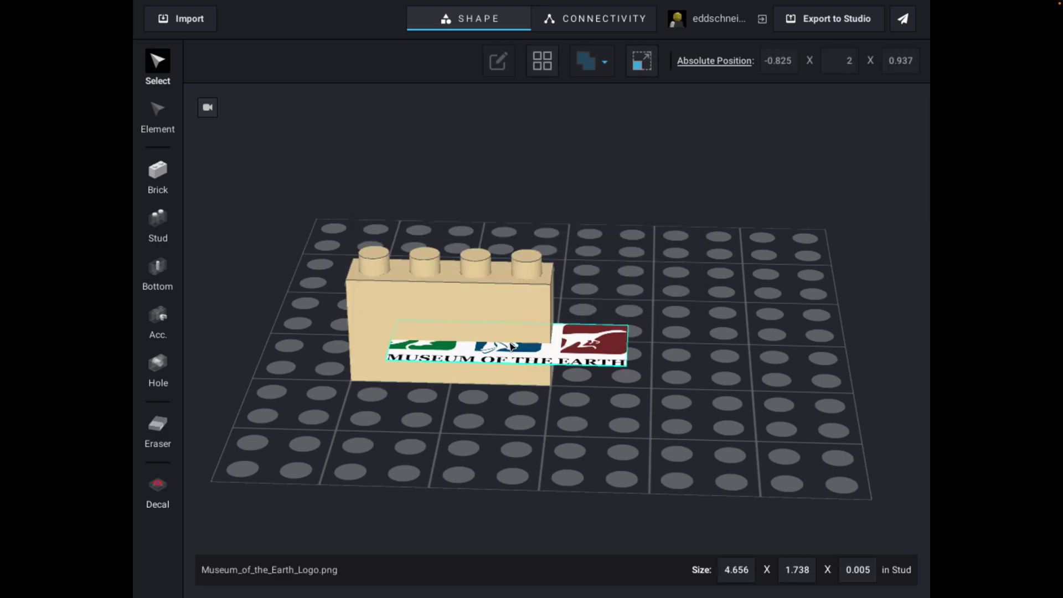
Move the logo decal onto the baseplate beside the brick and rotate it upright
left_click_drag(512, 346, 630, 421)
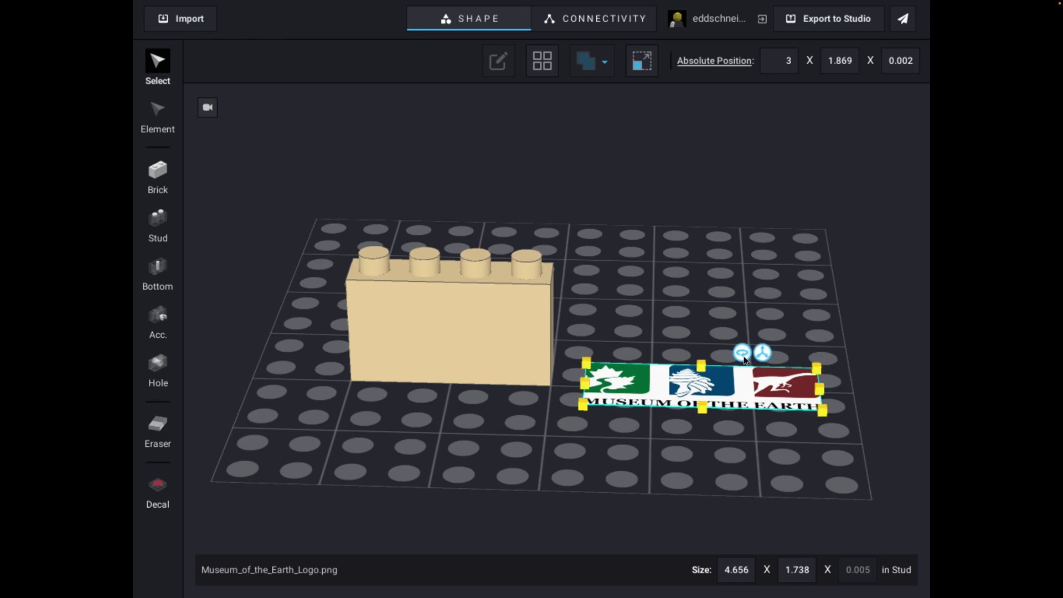
left_click(743, 354)
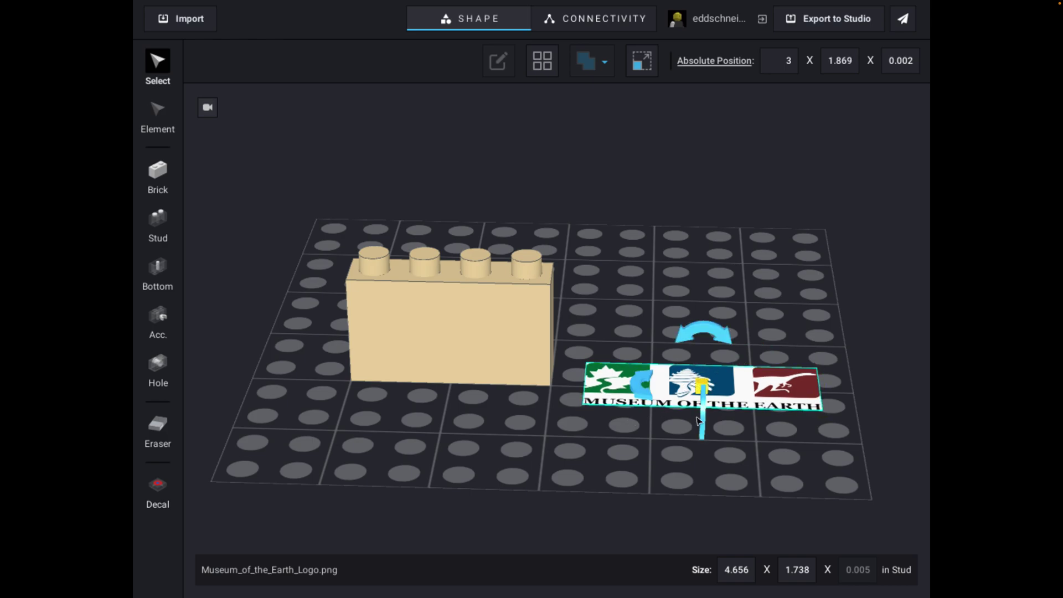
right_click_drag(626, 420, 753, 388)
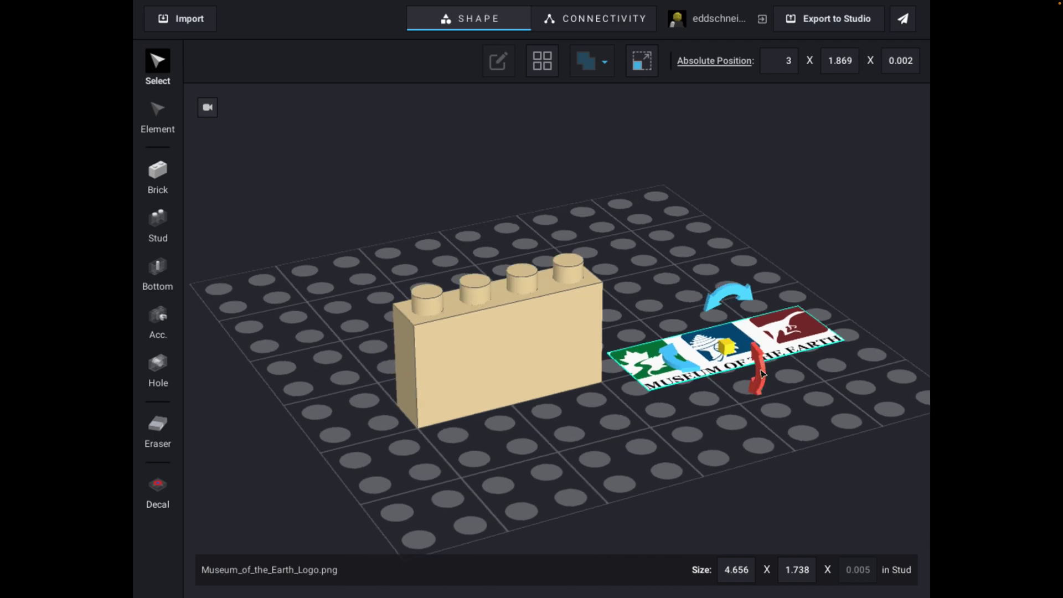
left_click_drag(755, 370, 736, 411)
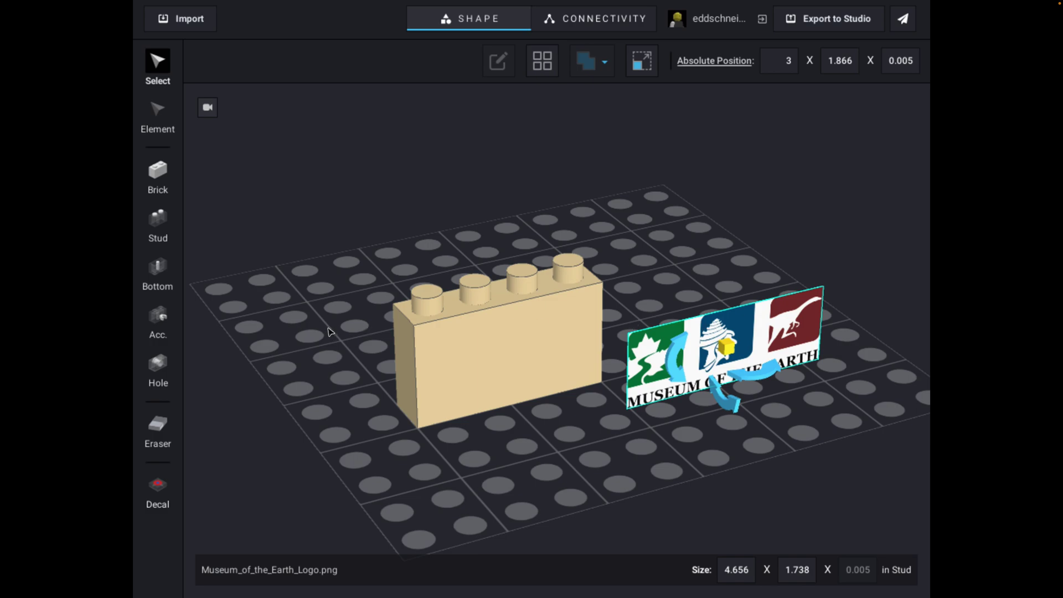
Place the Museum of the Earth logo decal on the brick's front face, shrink it to about 2.5 x 0.933 studs, and confirm
left_click_drag(743, 322, 515, 359)
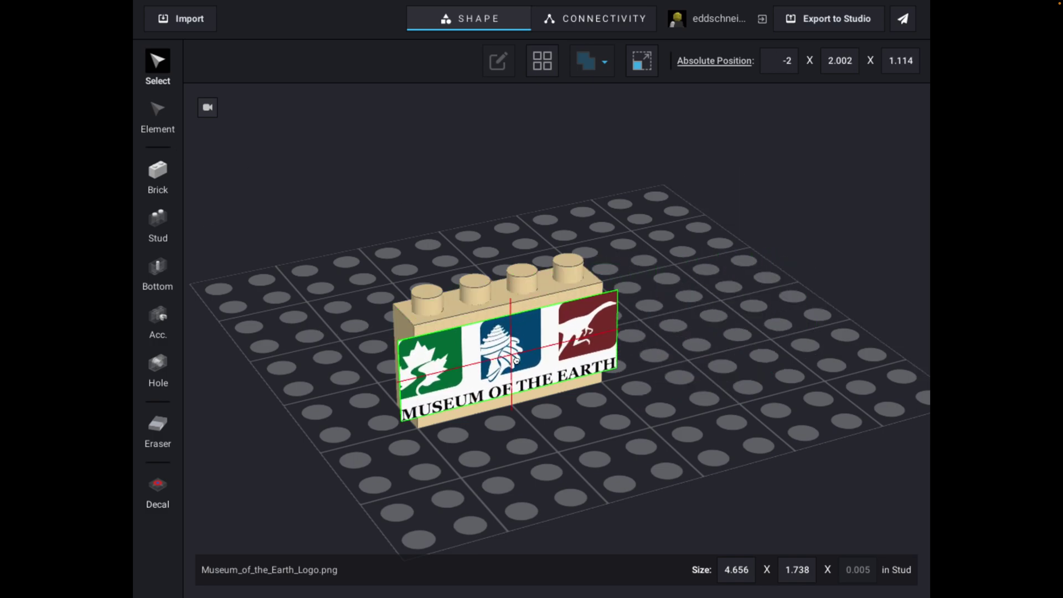
mouse_move(515, 358)
left_mouse_down()
mouse_move(515, 376)
mouse_move(515, 358)
left_mouse_up()
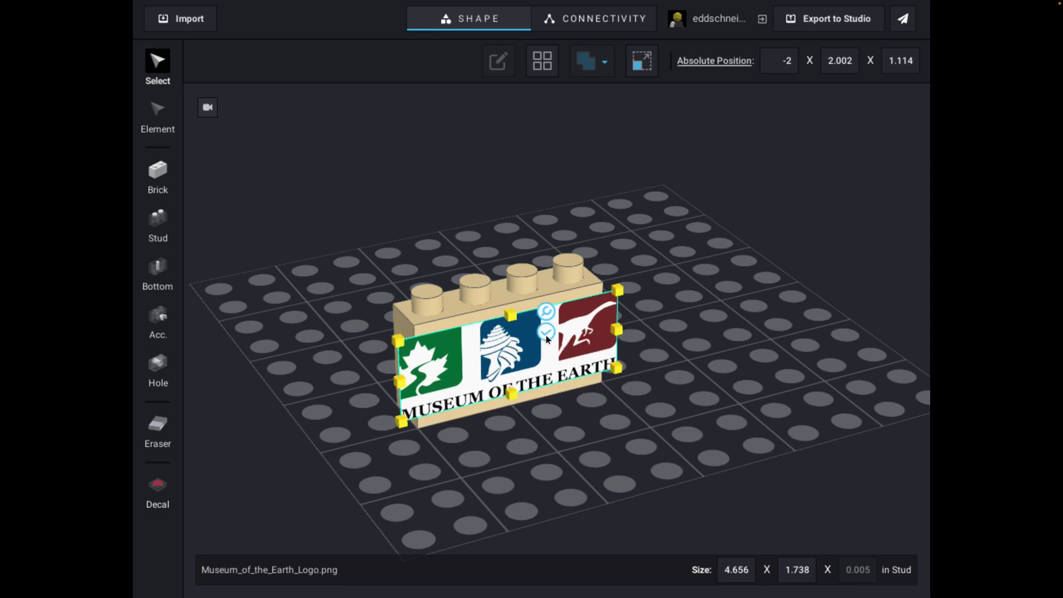
mouse_move(399, 339)
left_mouse_down()
mouse_move(409, 345)
mouse_move(383, 340)
mouse_move(429, 351)
mouse_move(418, 343)
left_mouse_up()
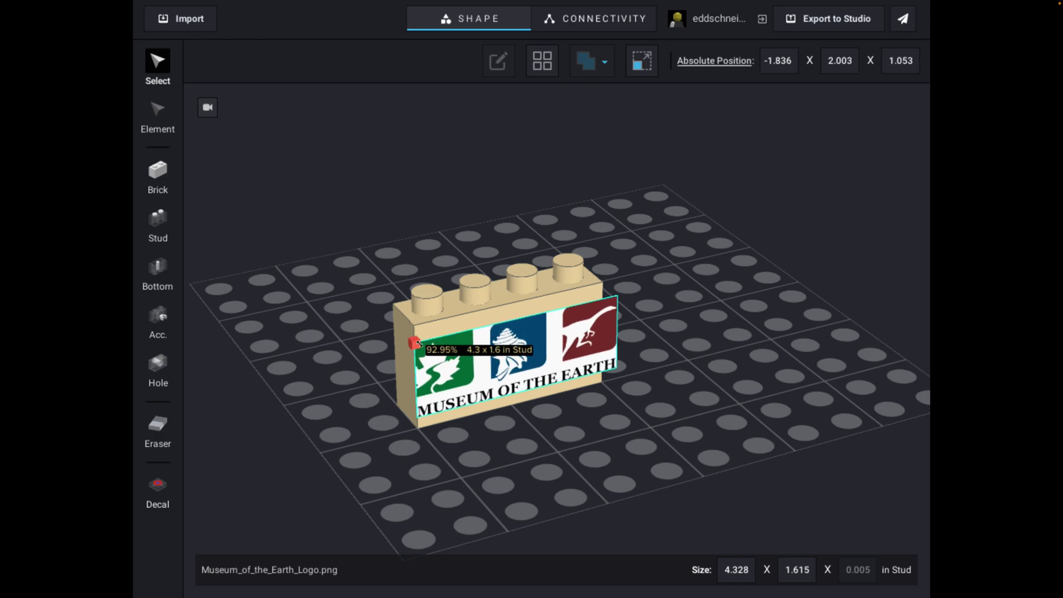
key("ctrl+z")
left_click_drag(614, 304, 514, 336)
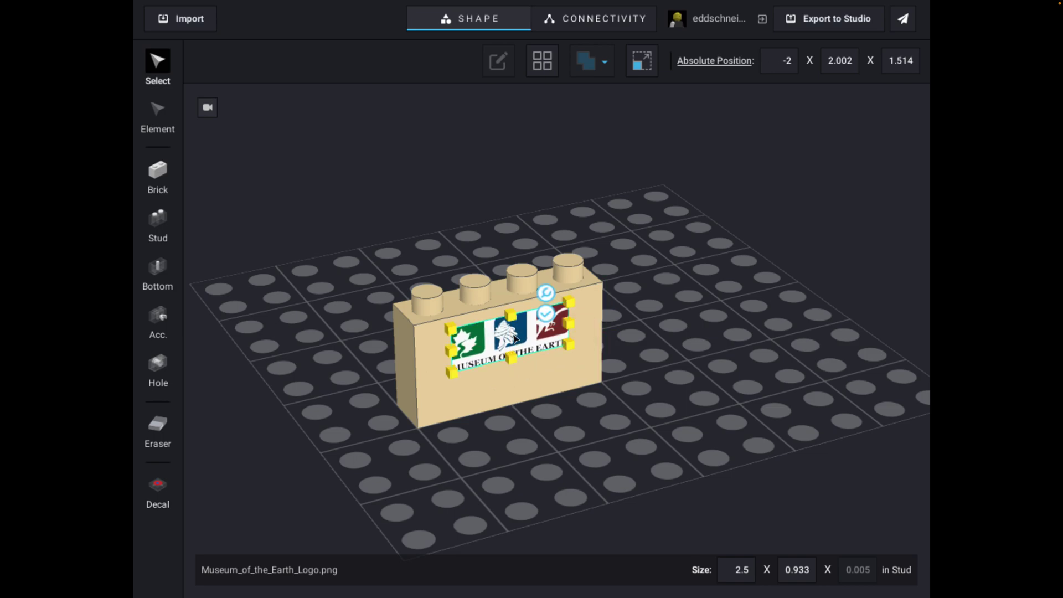
left_click(631, 382)
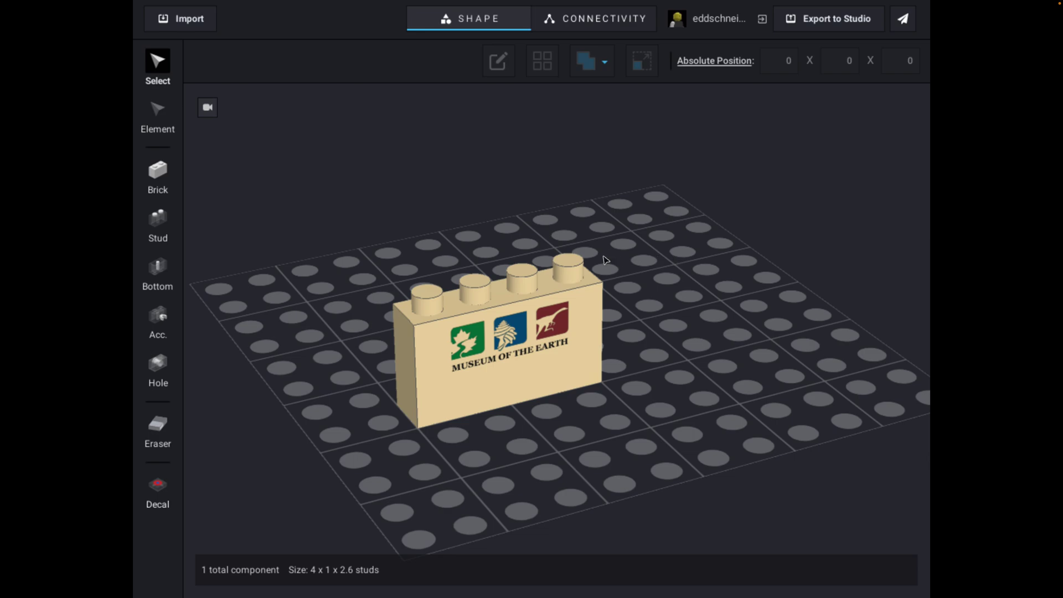
Open the Export to Studio settings for the decorated brick
left_click(463, 347)
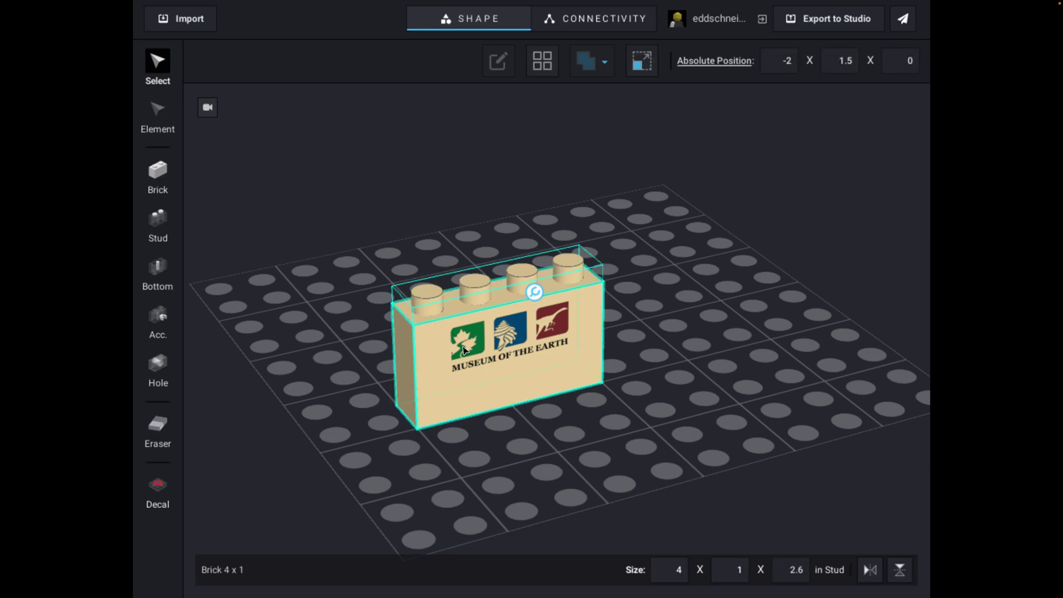
left_click(651, 344)
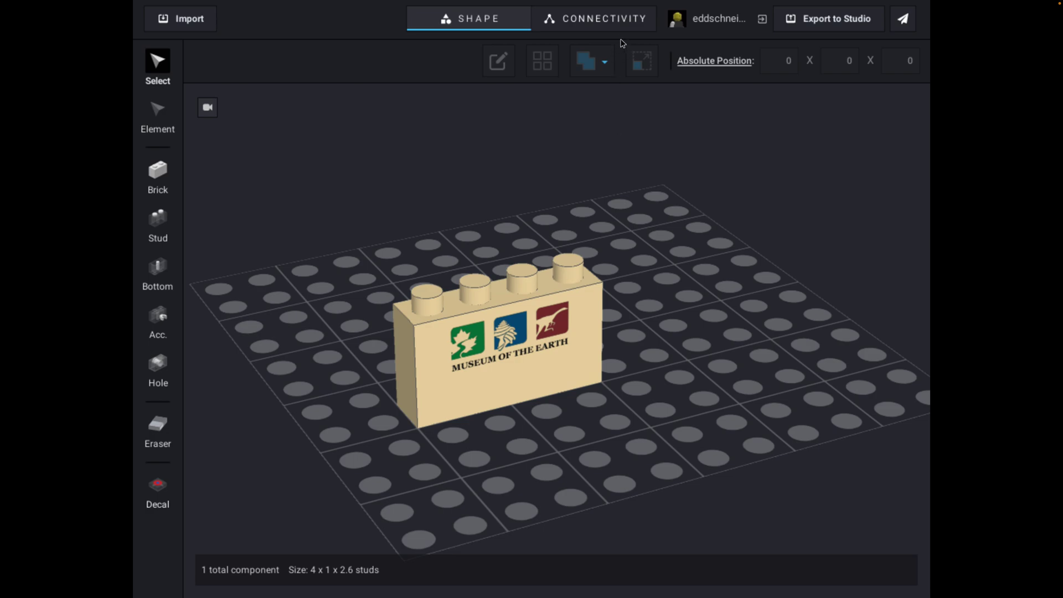
left_click(821, 21)
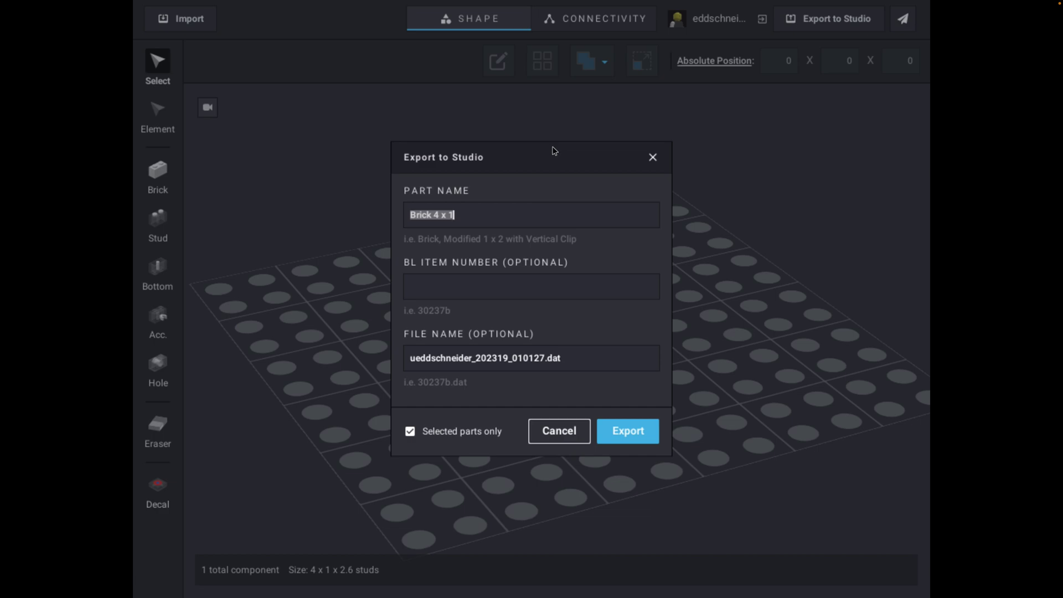
Enter part name MOTE_Sign and file name MOTE_Sign.dat for the export
type("MOTE_Sign")
left_click(542, 358)
left_click_drag(543, 358, 381, 363)
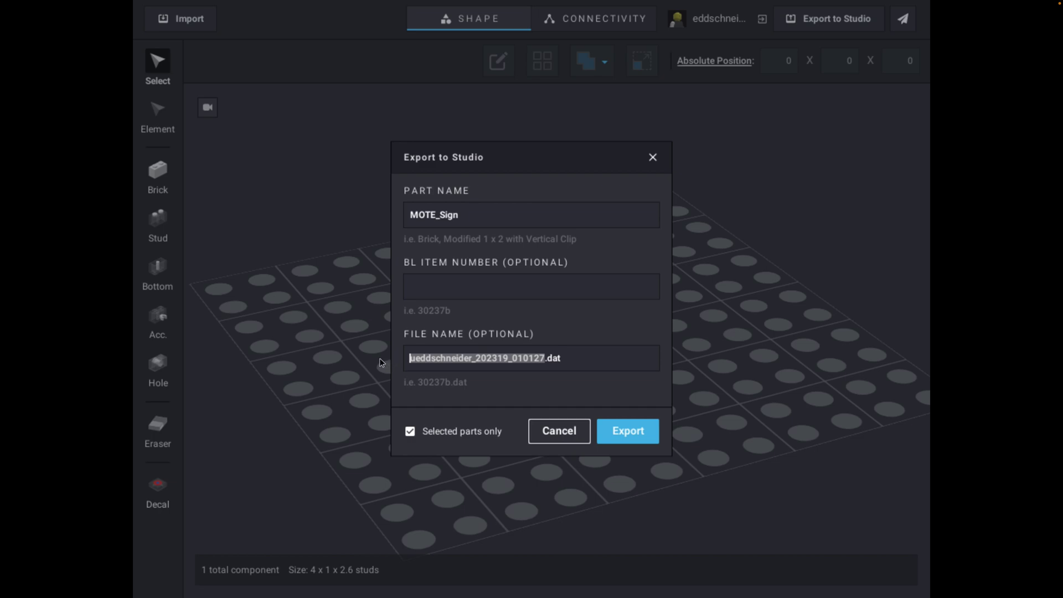
type("MOTE_")
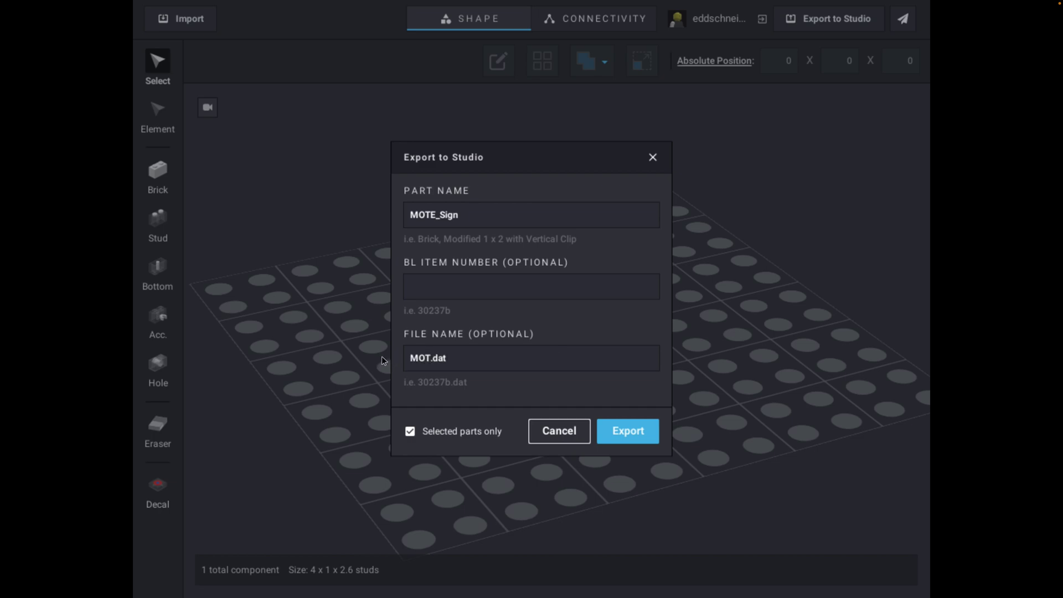
type("SignS")
key("BackSpace")
key("BackSpace")
key("BackSpace")
key("BackSpace")
type("ign")
Attempt the export, dismiss the 'No model' warning, then select the brick and reopen export settings
left_click(635, 427)
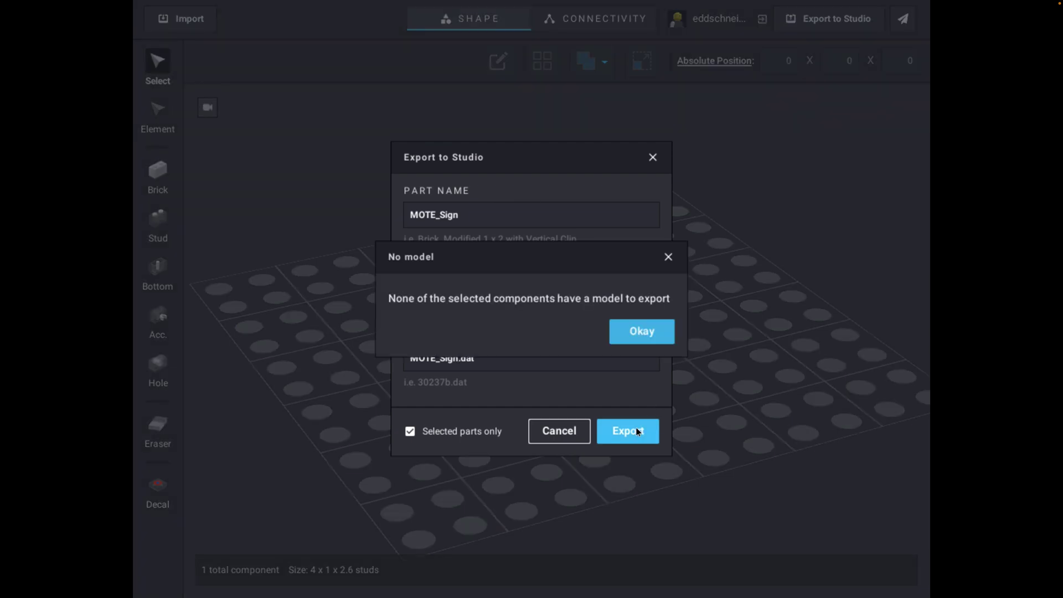
left_click(644, 326)
left_click(652, 157)
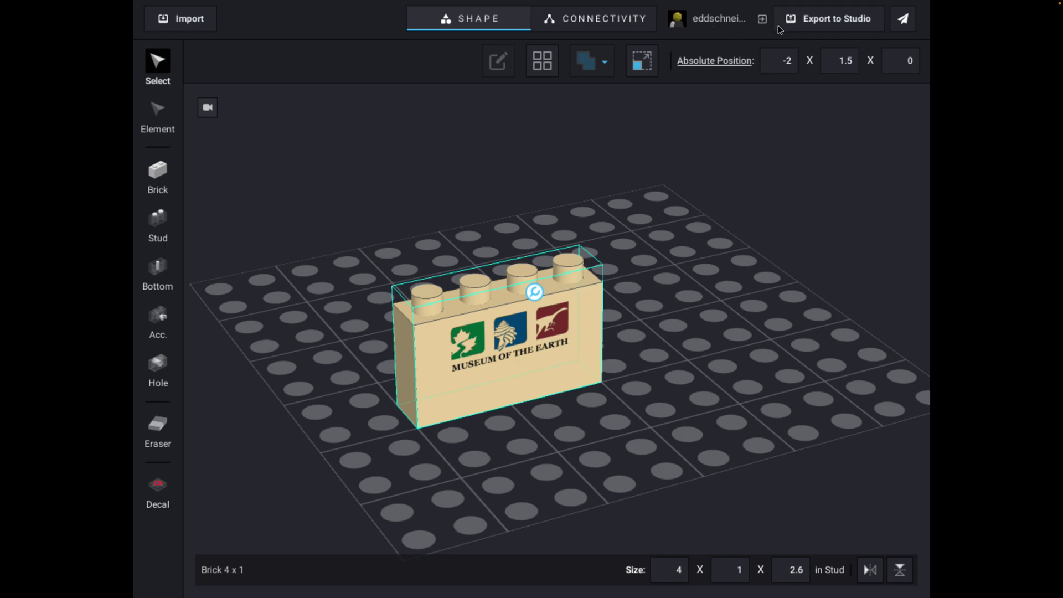
left_click(837, 20)
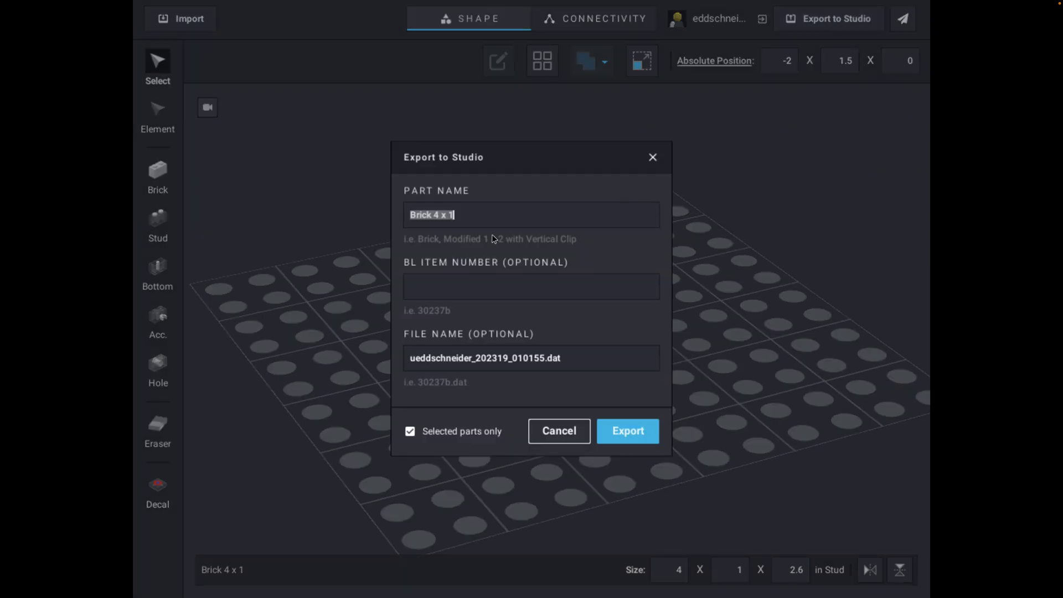
Set the part name to MOTE_Sign and the file name to MOTE.dat
type("MOTE_Sign")
left_click(472, 358)
left_click_drag(540, 358, 387, 360)
key("Delete")
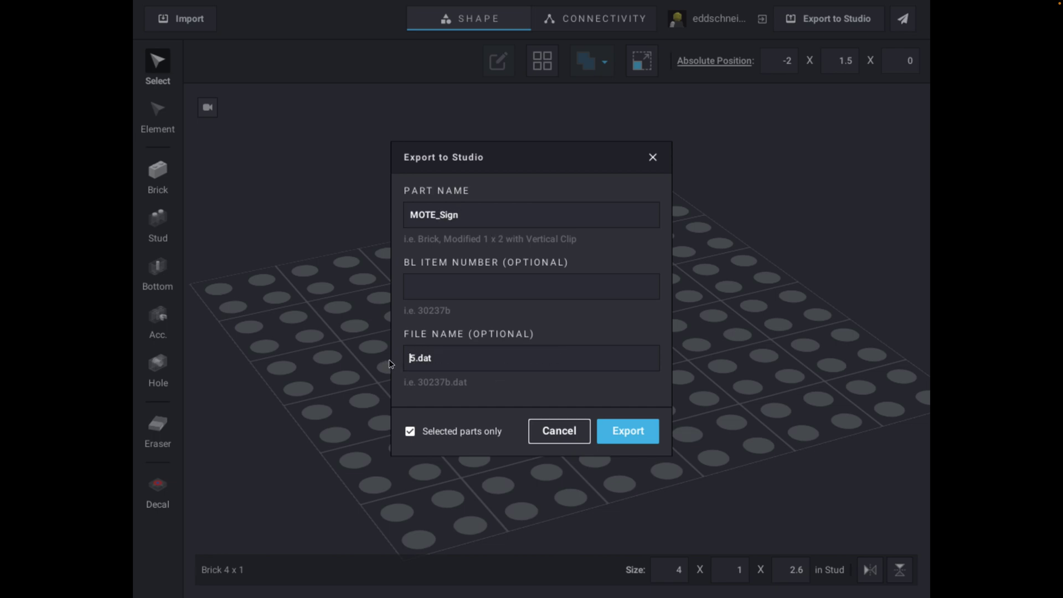
key("Delete")
type("MOTE")
Export the brick to Studio, acknowledge the success message, and switch to Studio
left_click(629, 432)
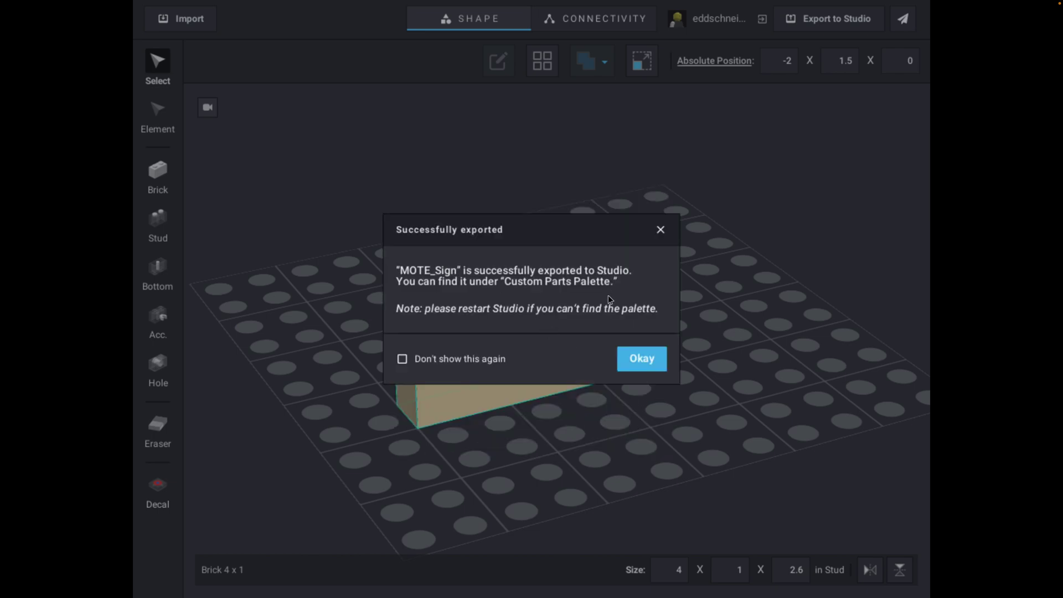
left_click(643, 364)
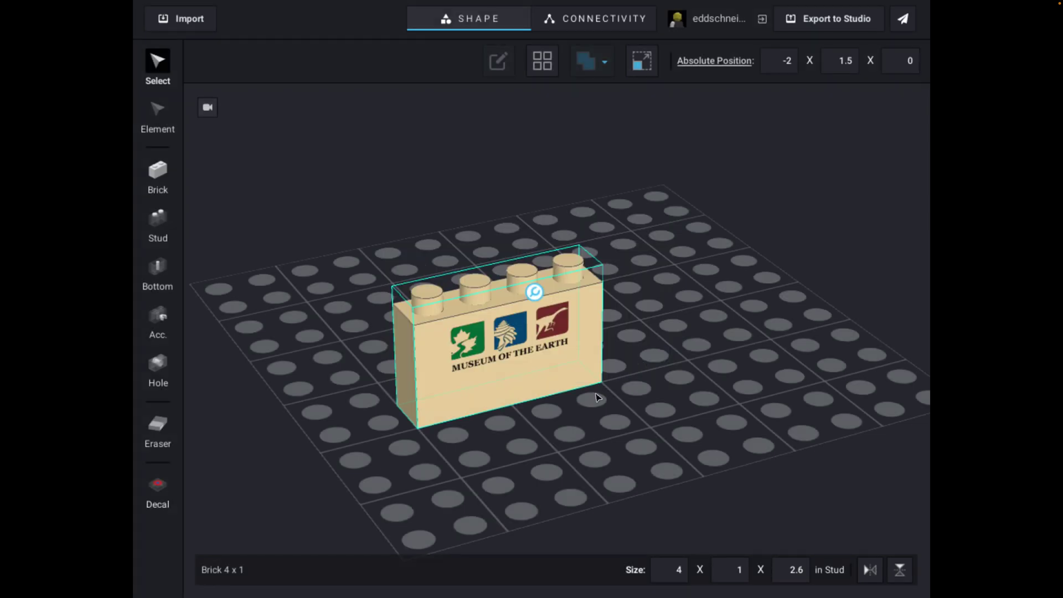
key("super+Tab")
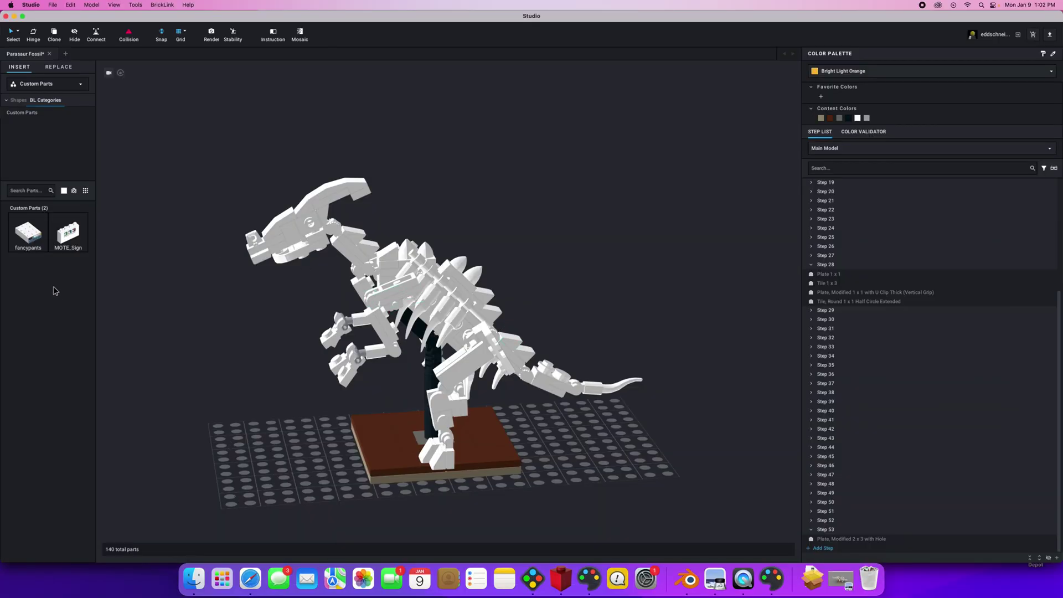
From the Custom Parts palette, set the MOTE_Sign brick on the baseplate in front of the Parasaur fossil
mouse_move(66, 237)
left_mouse_down()
mouse_move(26, 107)
mouse_move(78, 78)
mouse_move(47, 252)
mouse_move(56, 247)
left_mouse_up()
left_click(80, 84)
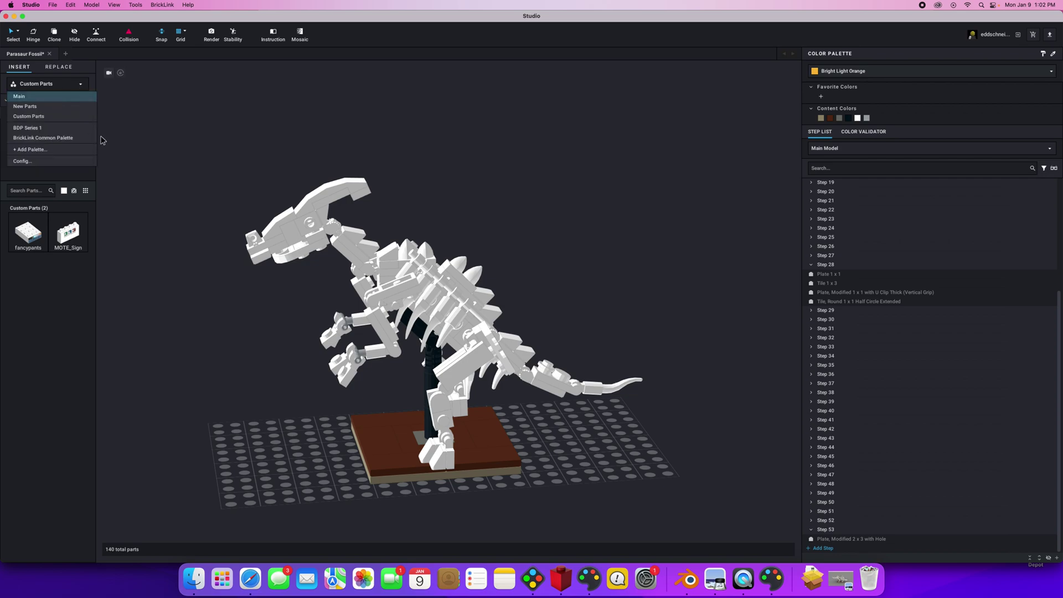
left_click(76, 174)
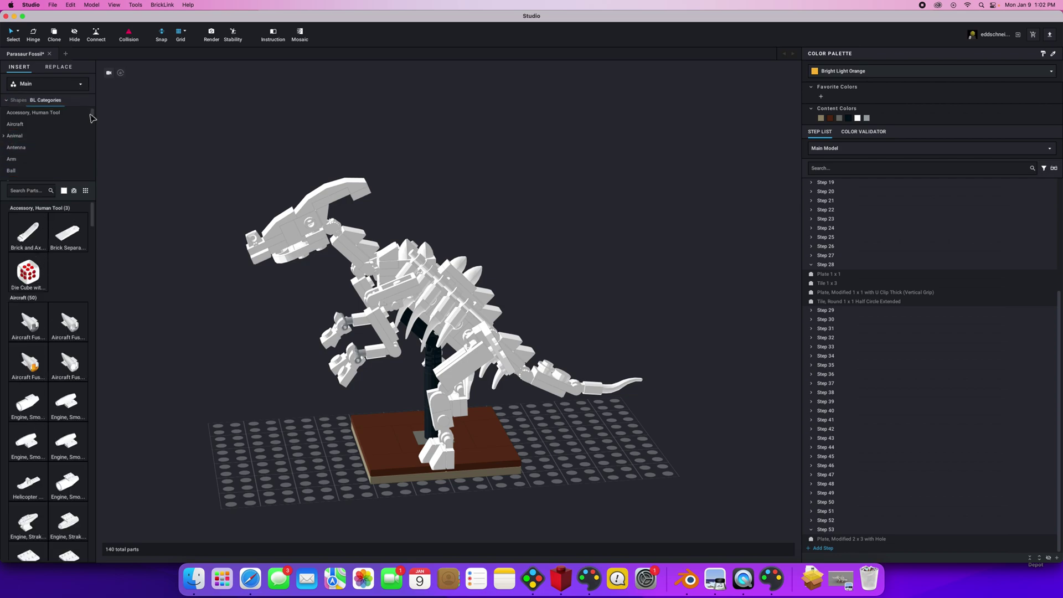
left_click(83, 87)
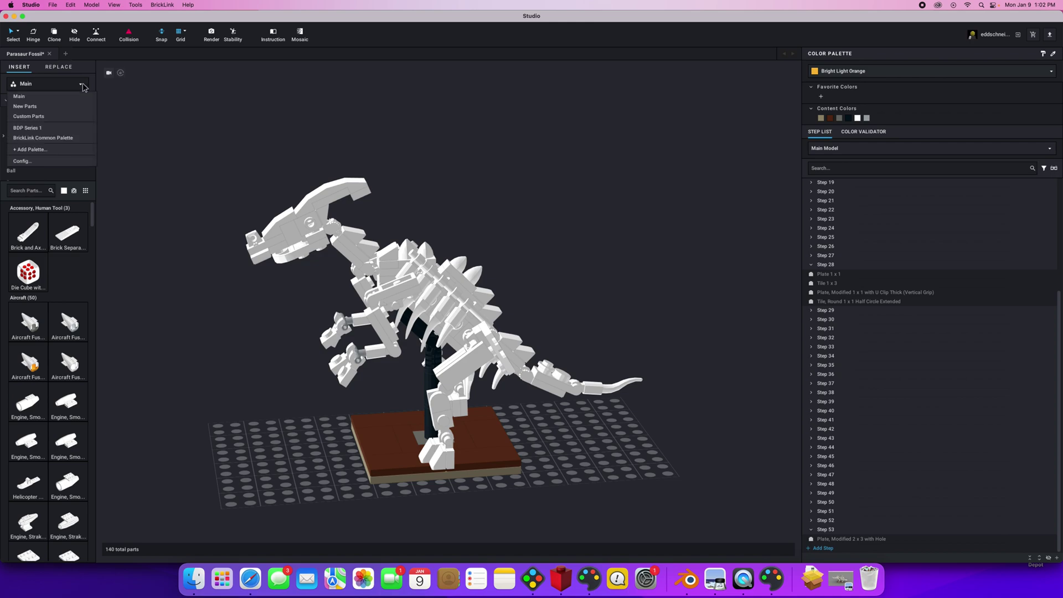
left_click(31, 116)
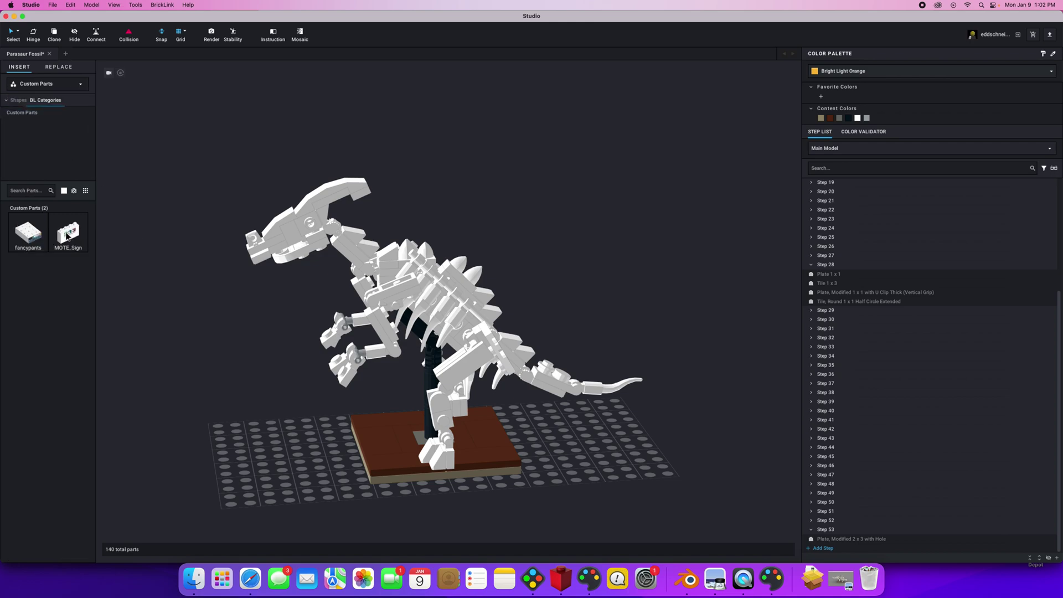
left_click_drag(68, 235, 116, 257)
left_click_drag(284, 521, 286, 480)
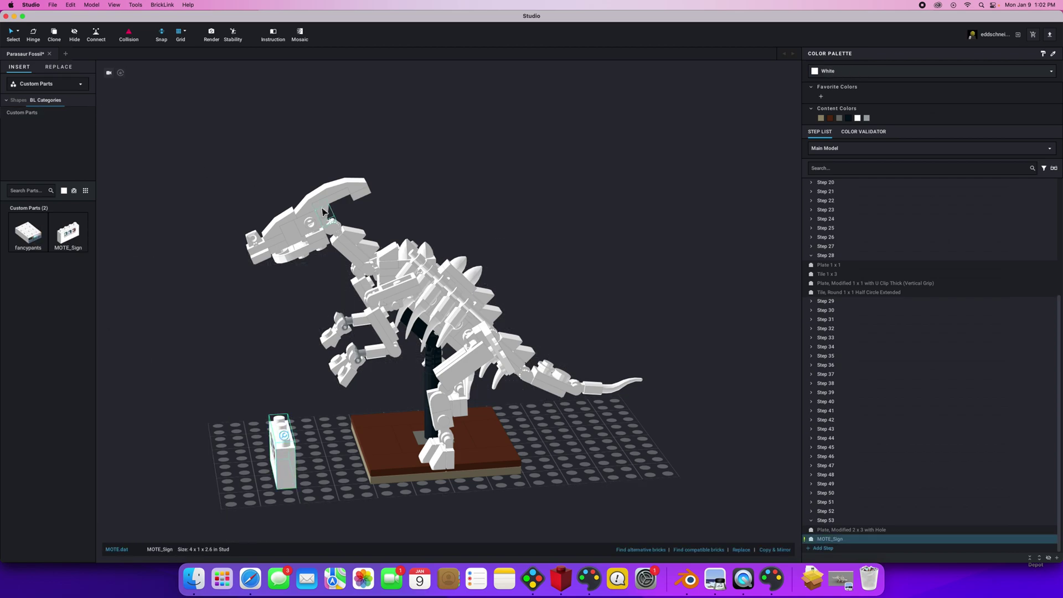
mouse_move(331, 407)
right_mouse_down()
mouse_move(358, 404)
mouse_move(322, 415)
mouse_move(350, 408)
right_mouse_up()
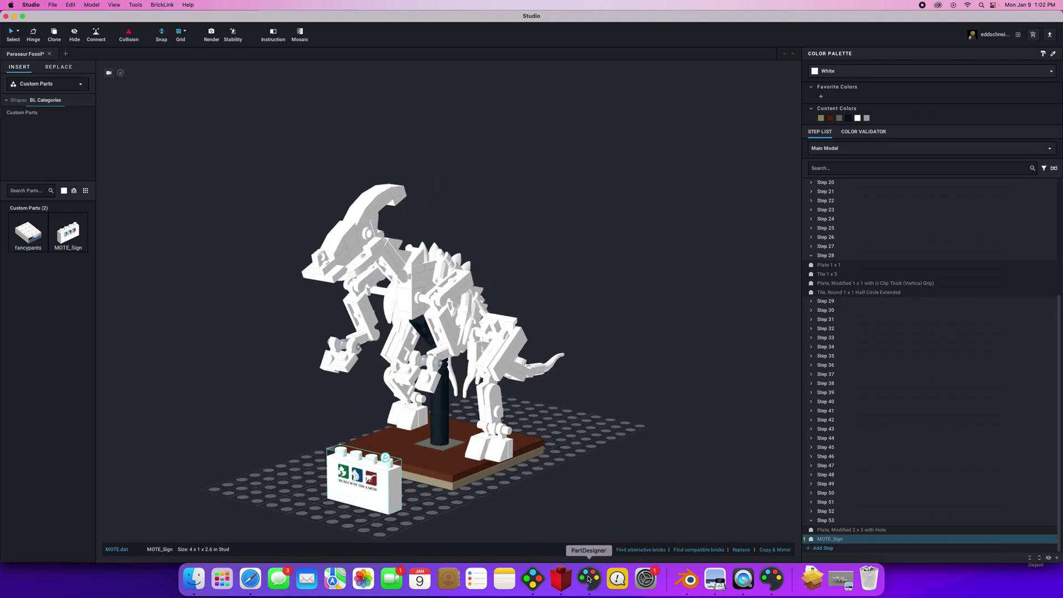
left_click(589, 579)
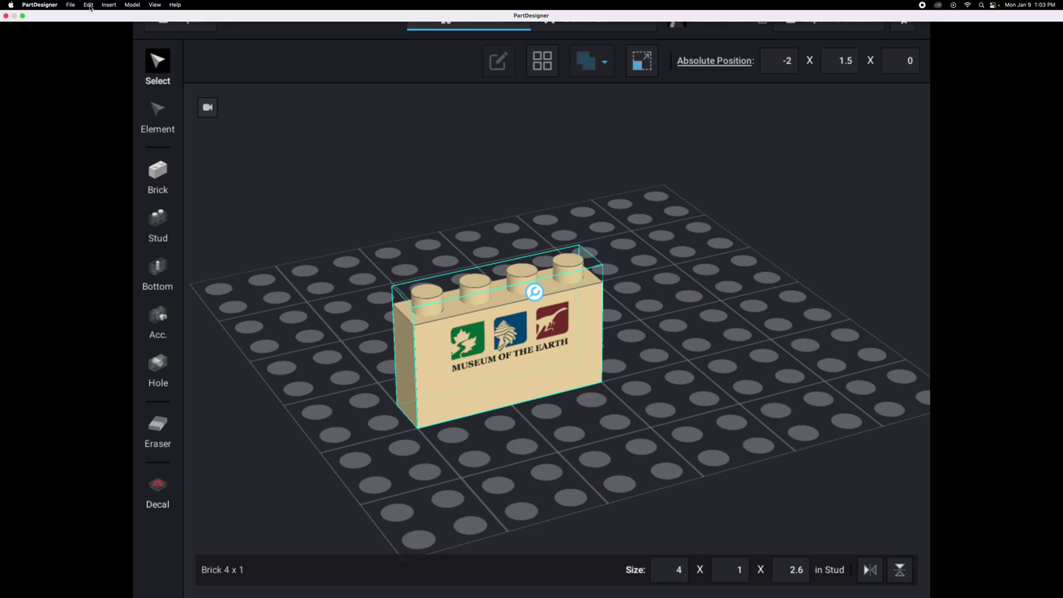
Start a new PartDesigner part without saving the brick design, dismissing the new-part chooser to leave it empty
left_click(72, 4)
left_click(75, 17)
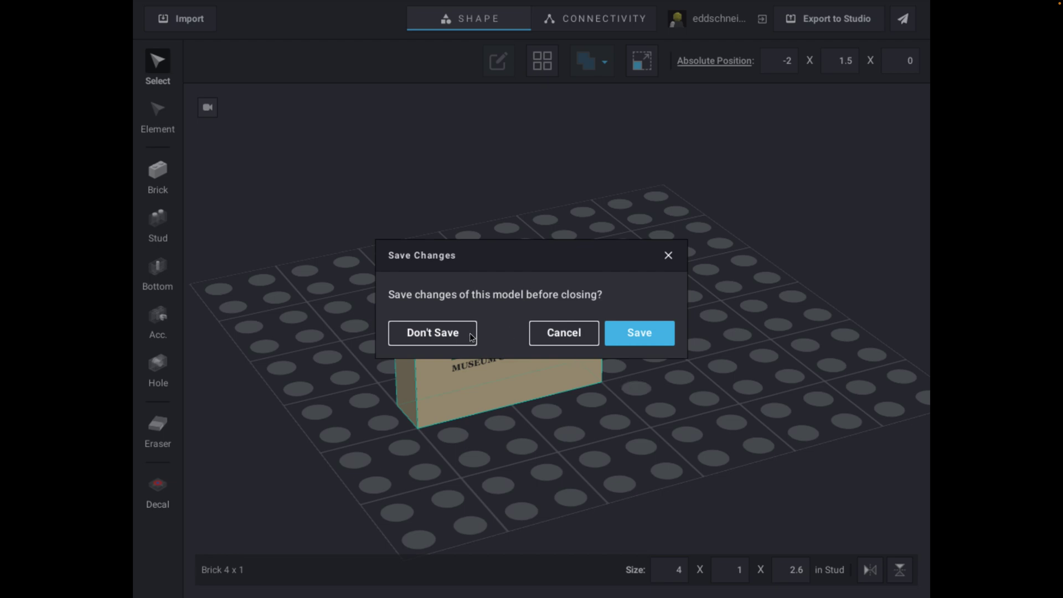
left_click(469, 335)
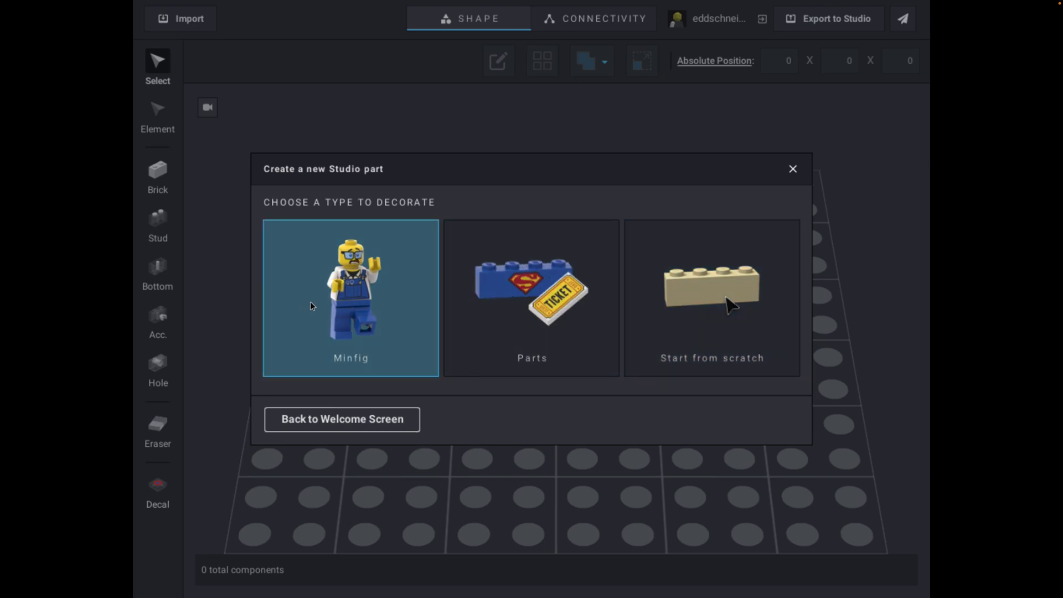
left_click(793, 170)
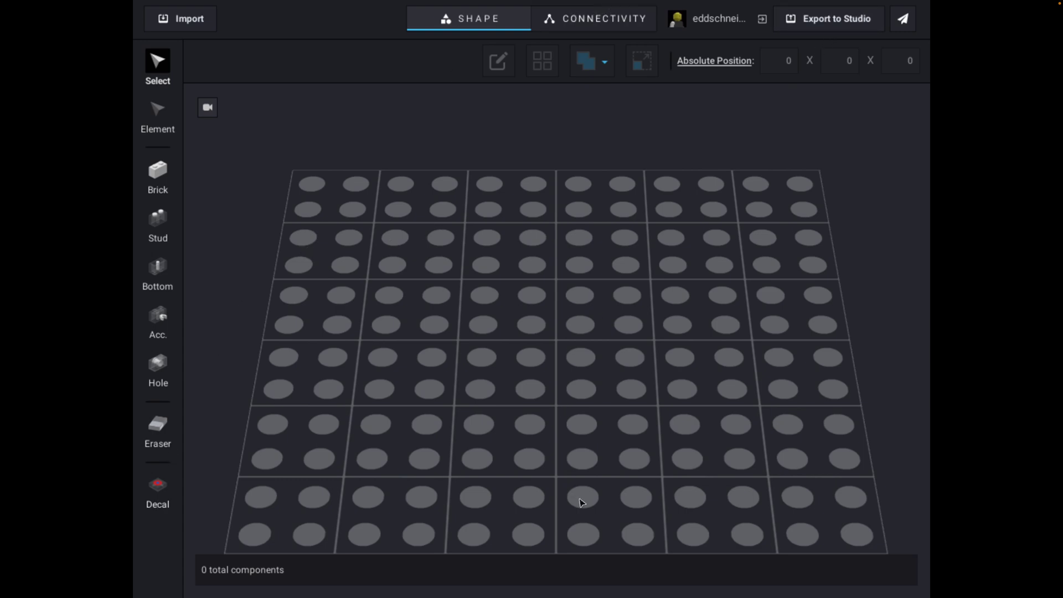
key("super+Tab")
key("super+Tab")
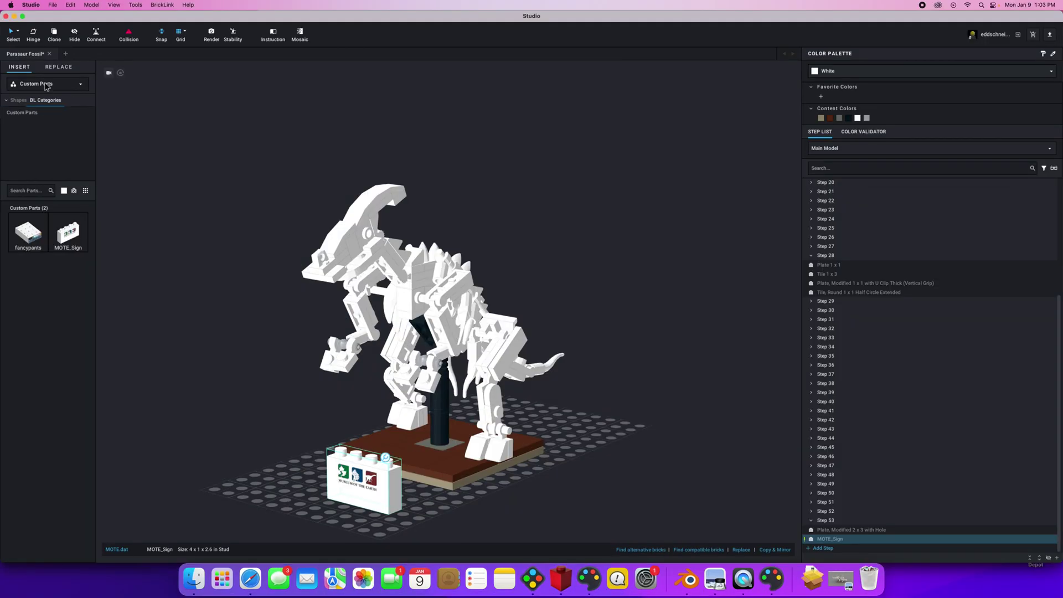
Check the palette list while keeping Custom Parts, then bring the Finder Applications folder forward
left_click(46, 86)
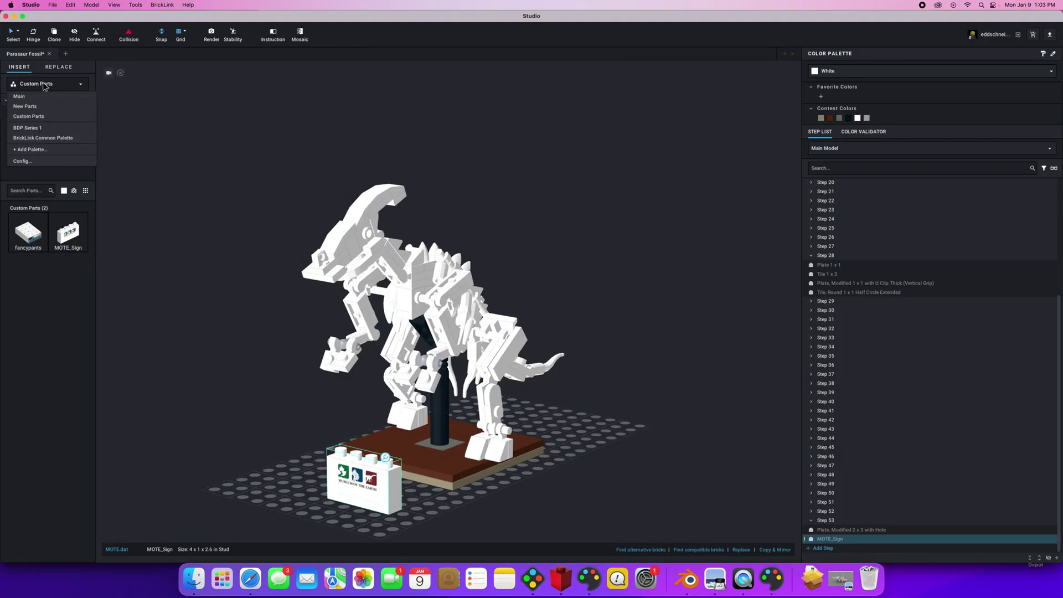
left_click(83, 78)
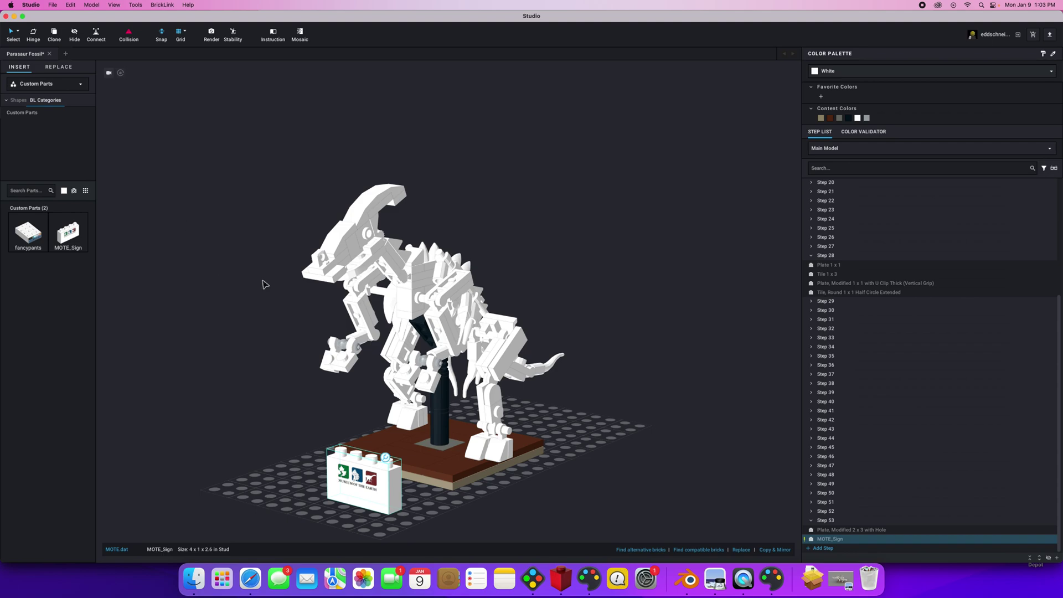
key("super+Tab")
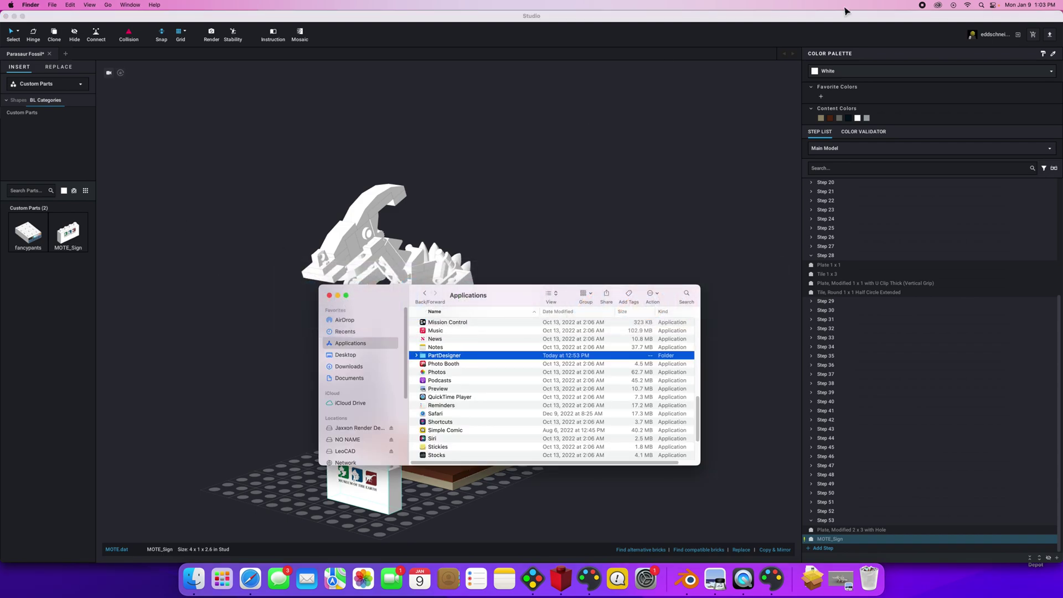